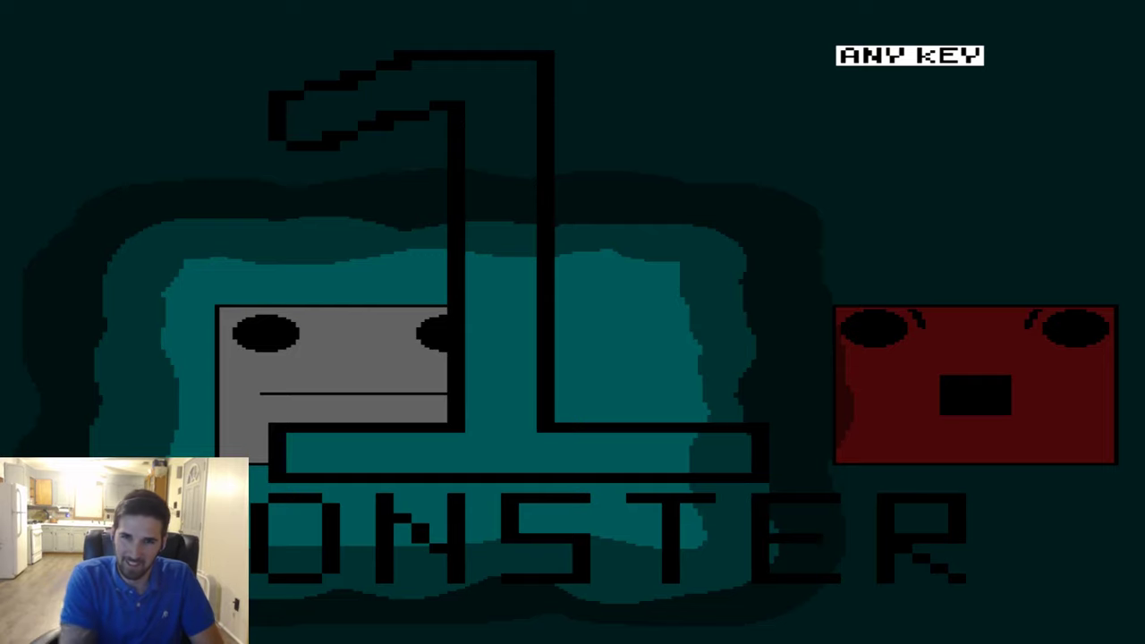
Start the game, move the grey block up and left, then down a level.
key("Return")
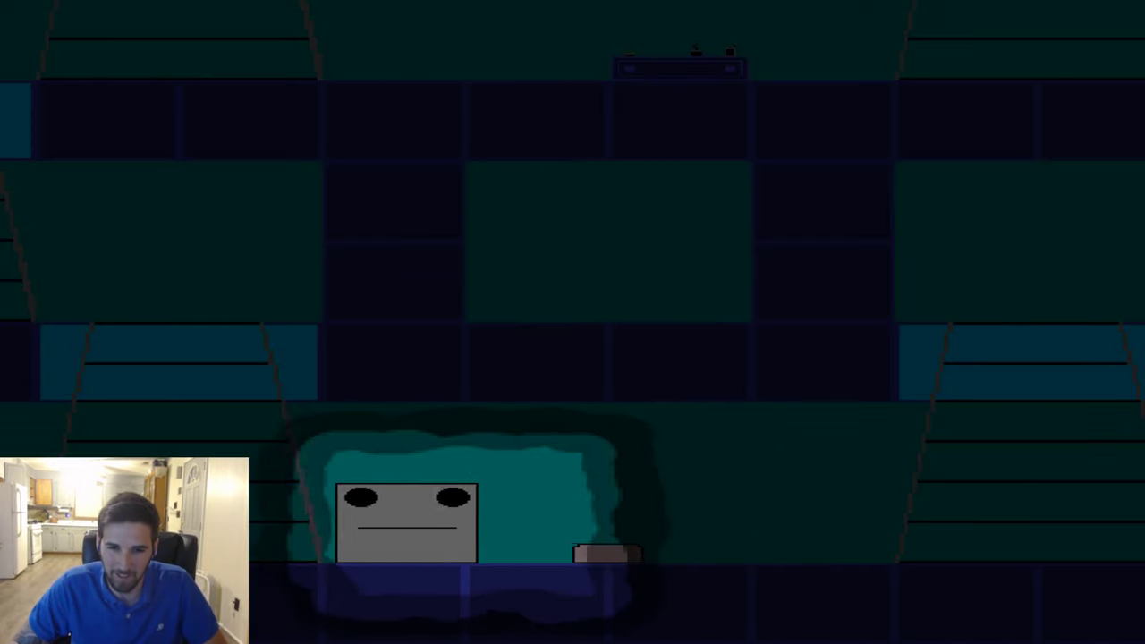
key("Up")
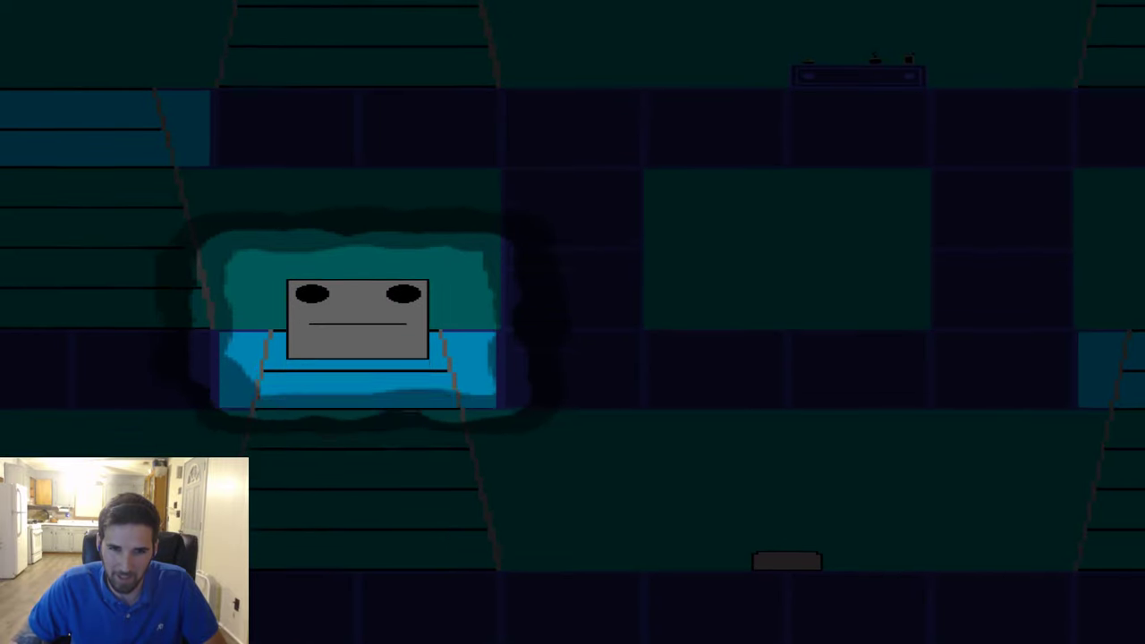
key("Left")
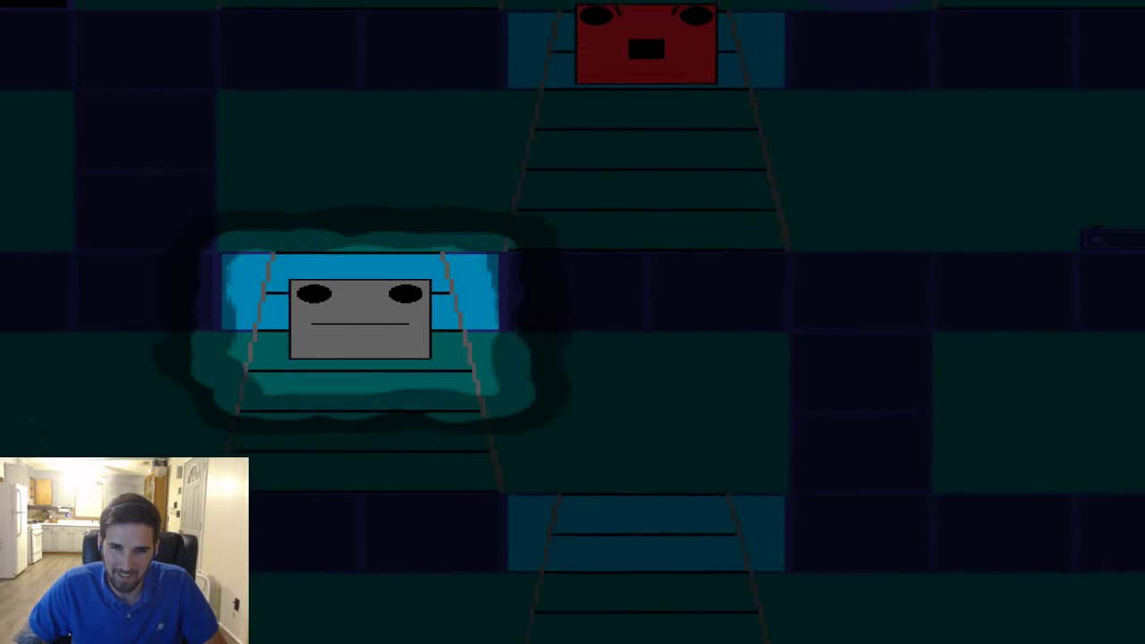
key("Up")
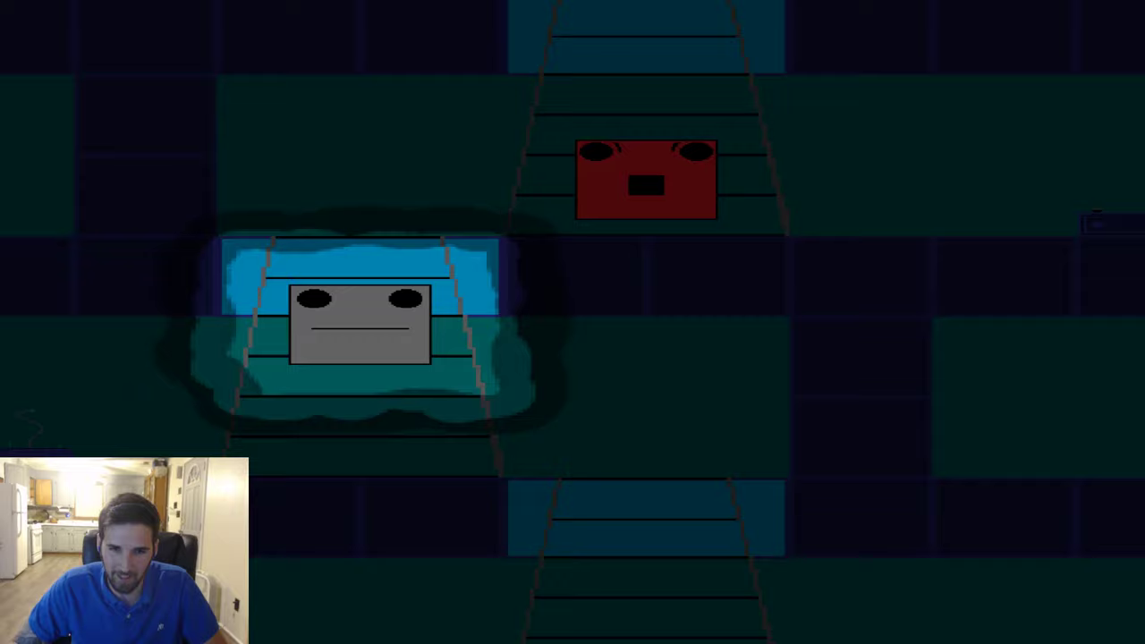
key("Right")
key("Down")
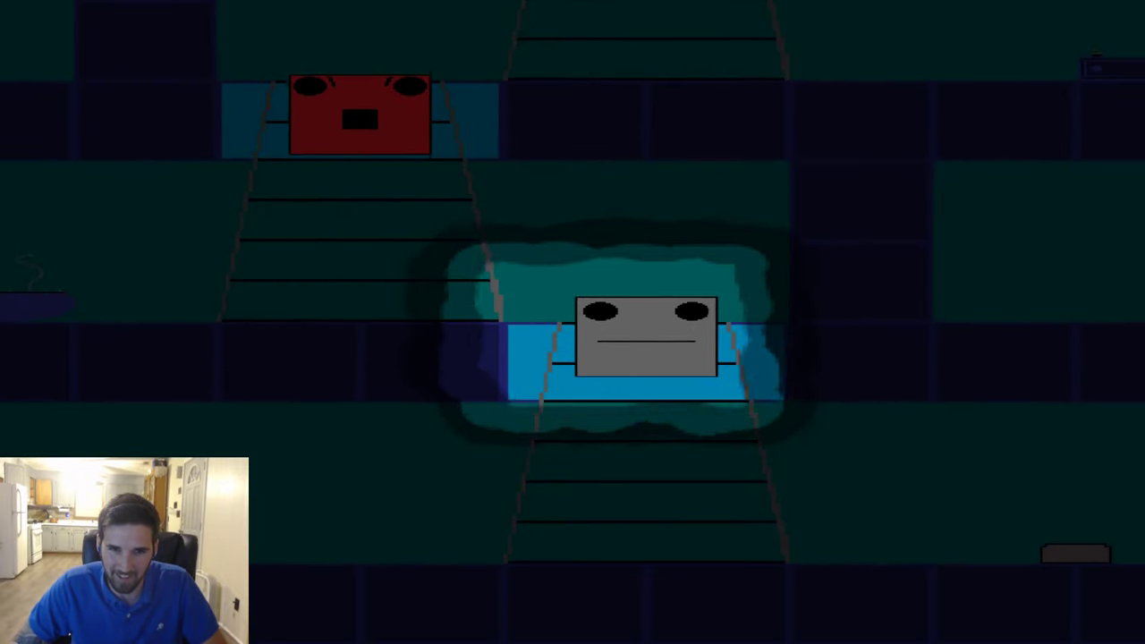
Walk the grey block right along the corridor, then work it down and up a level.
key("Right")
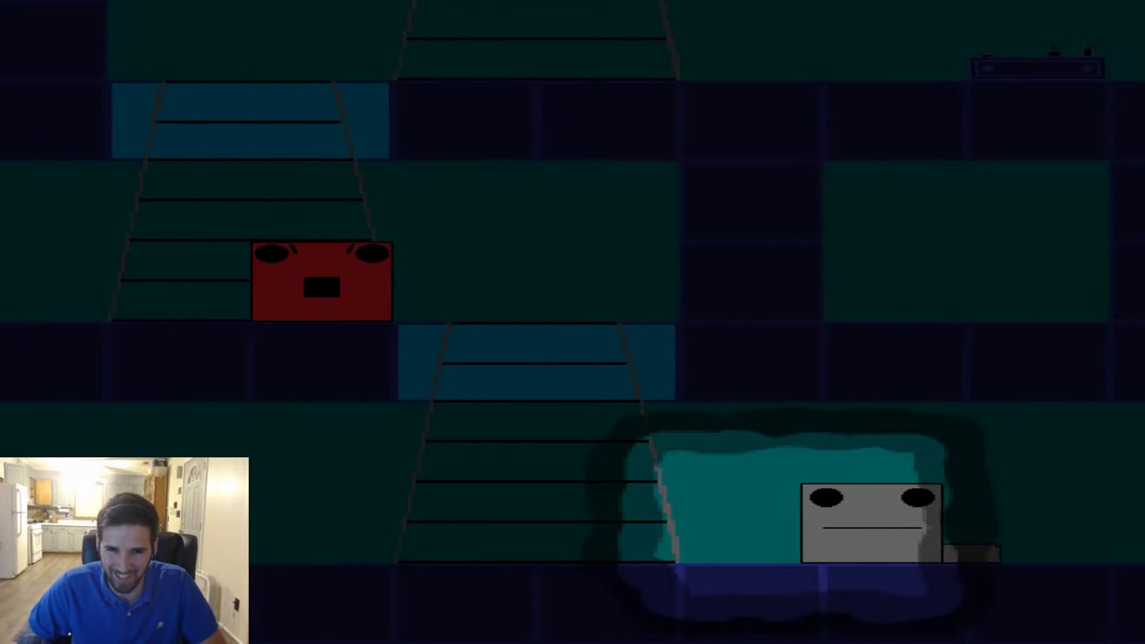
key("Right")
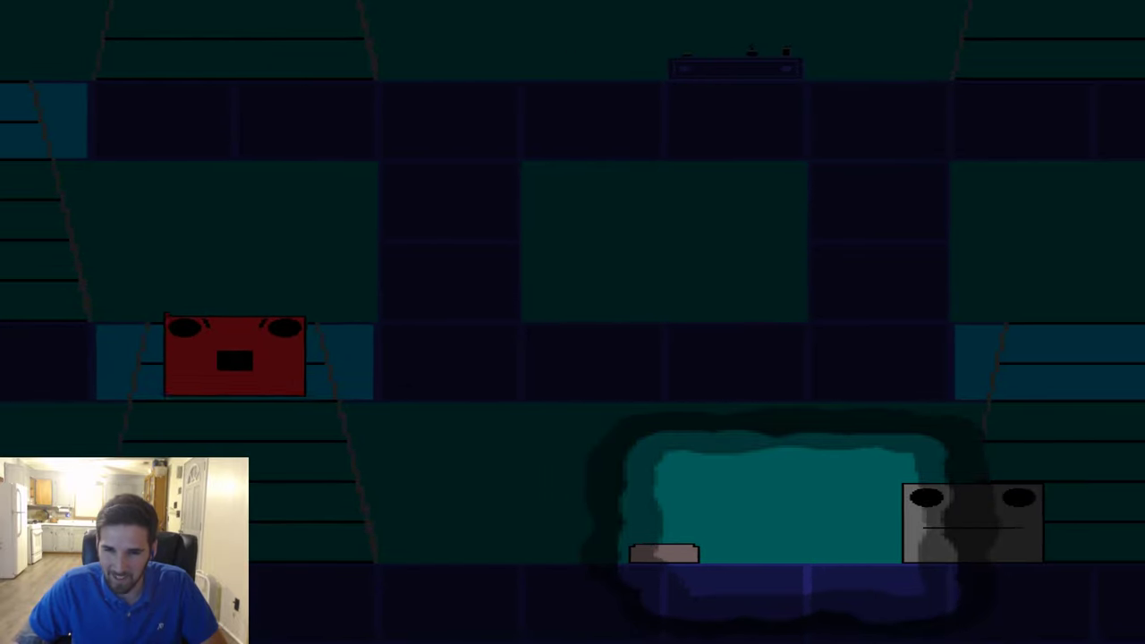
key("Up")
key("Right")
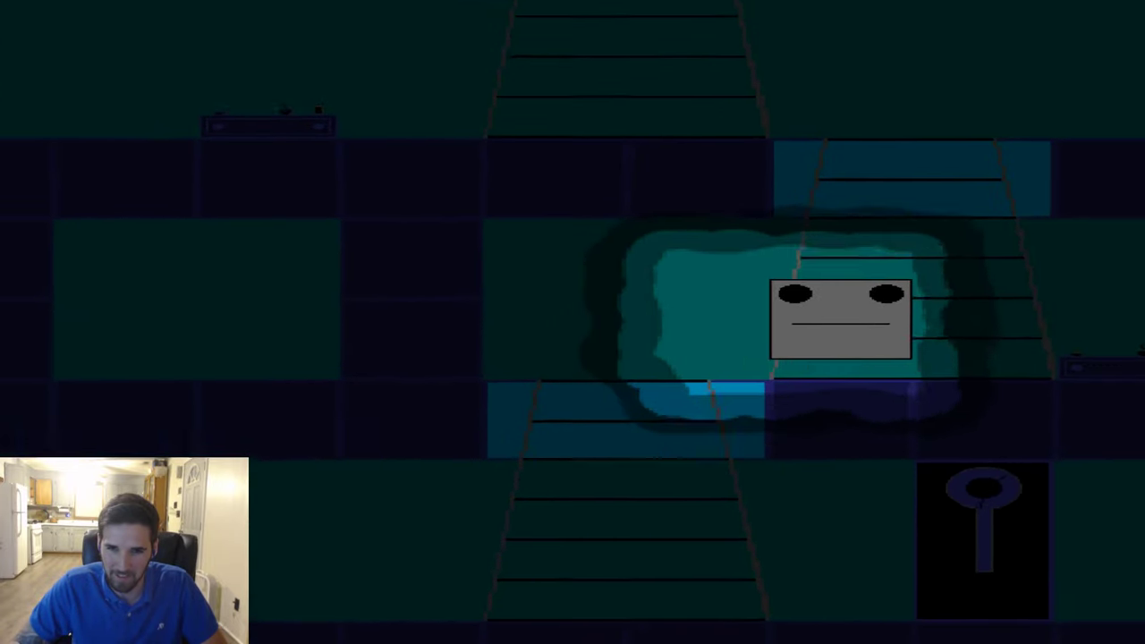
key("Left")
key("Down")
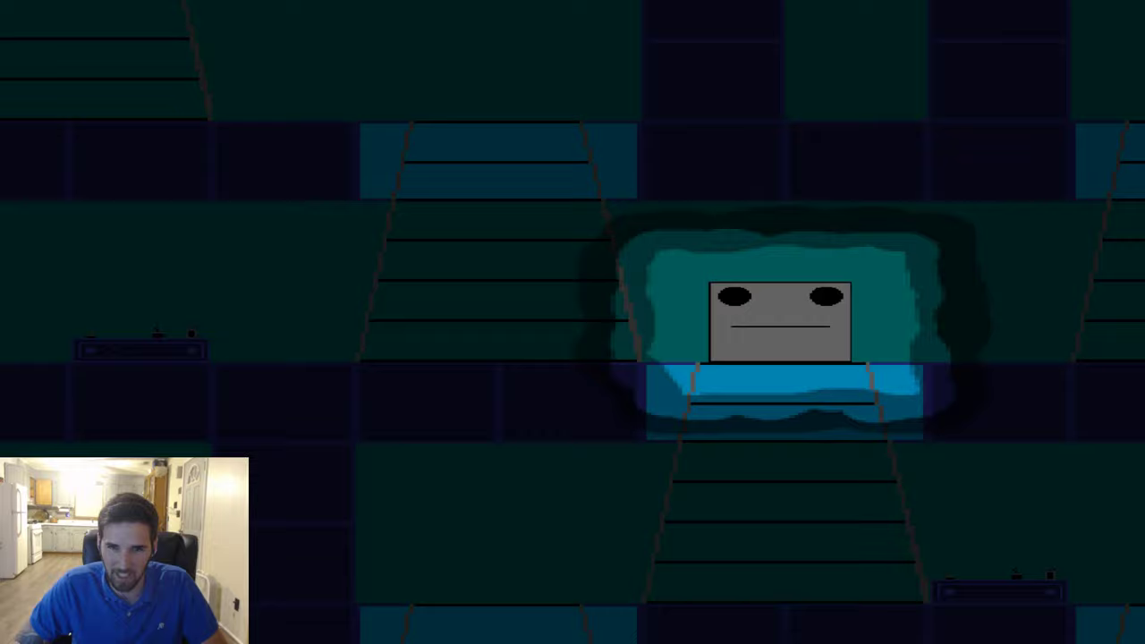
key("Left")
key("Up")
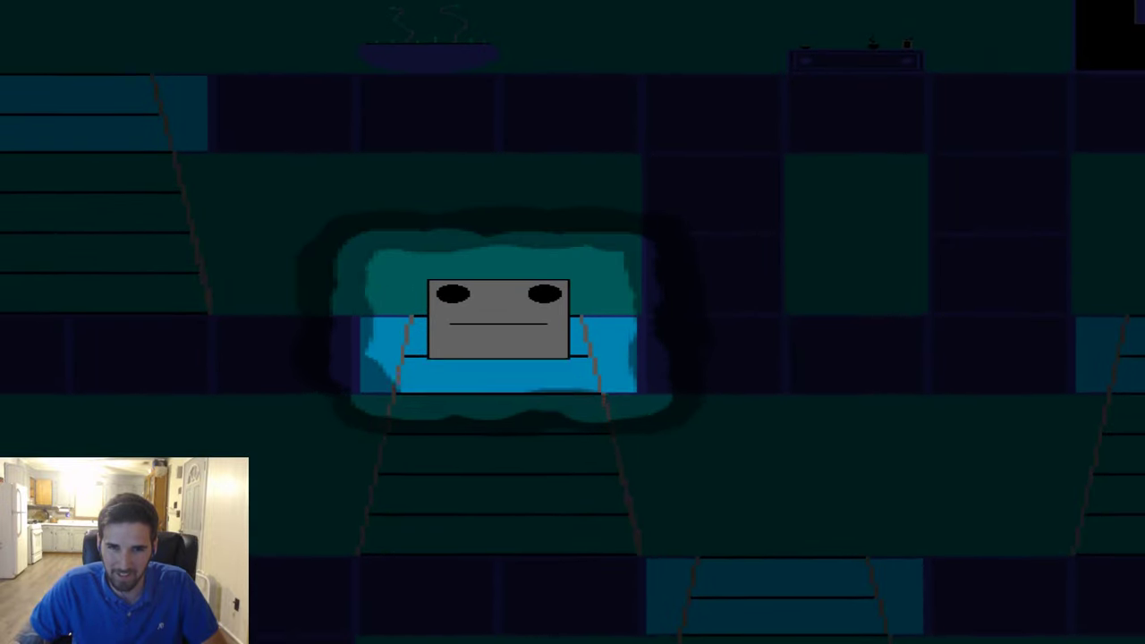
Climb the ladder past the dark doorway and come back down.
key("Left")
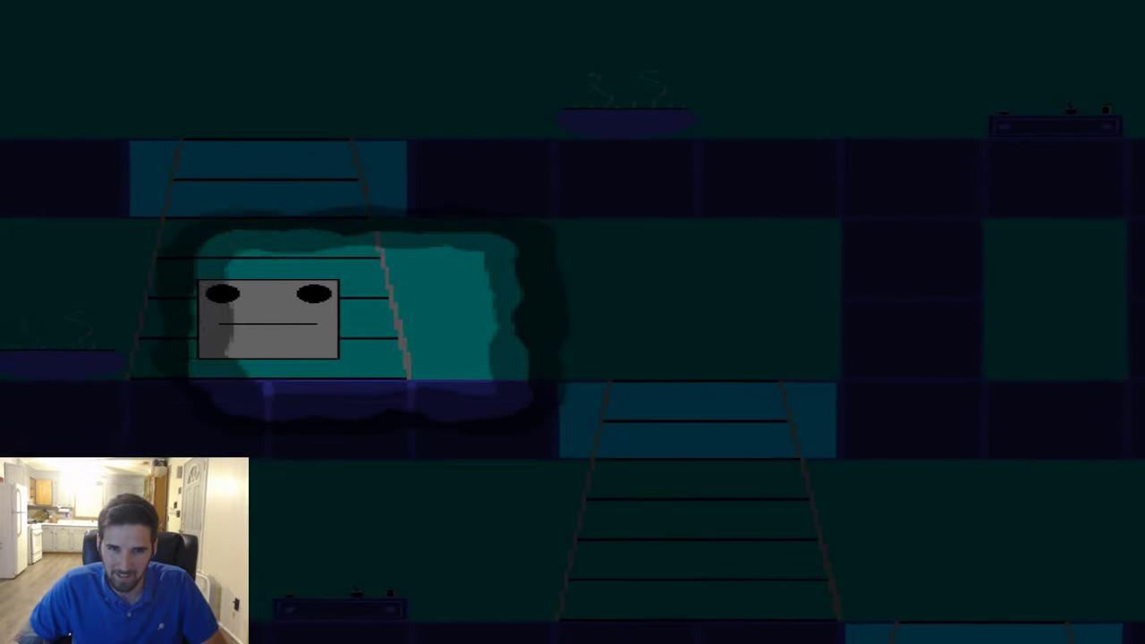
key("Up")
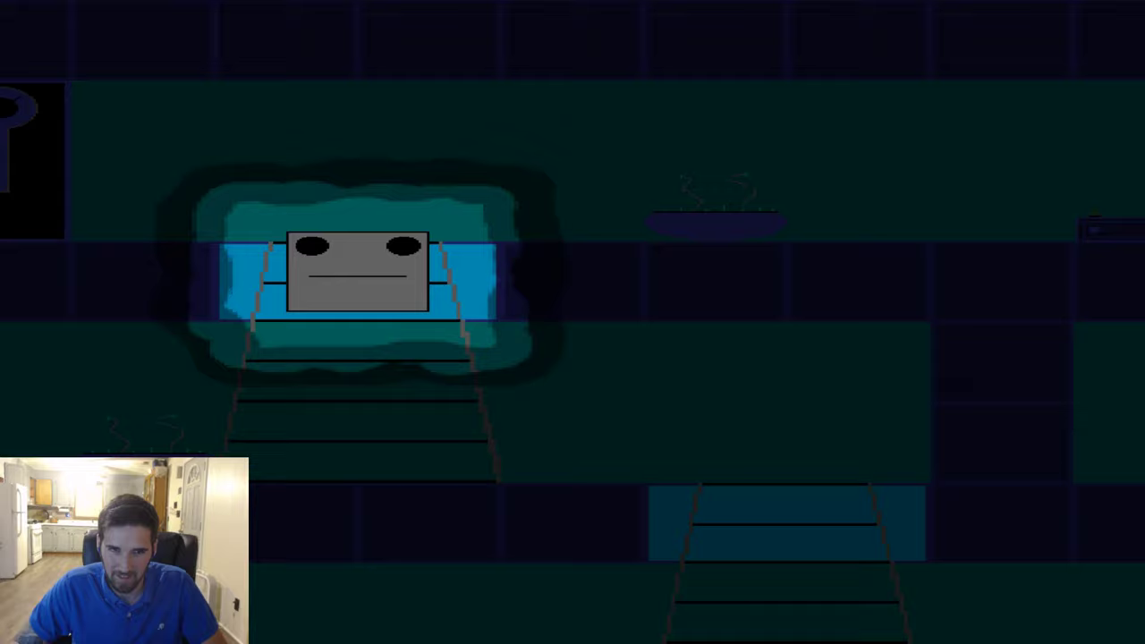
key("Up")
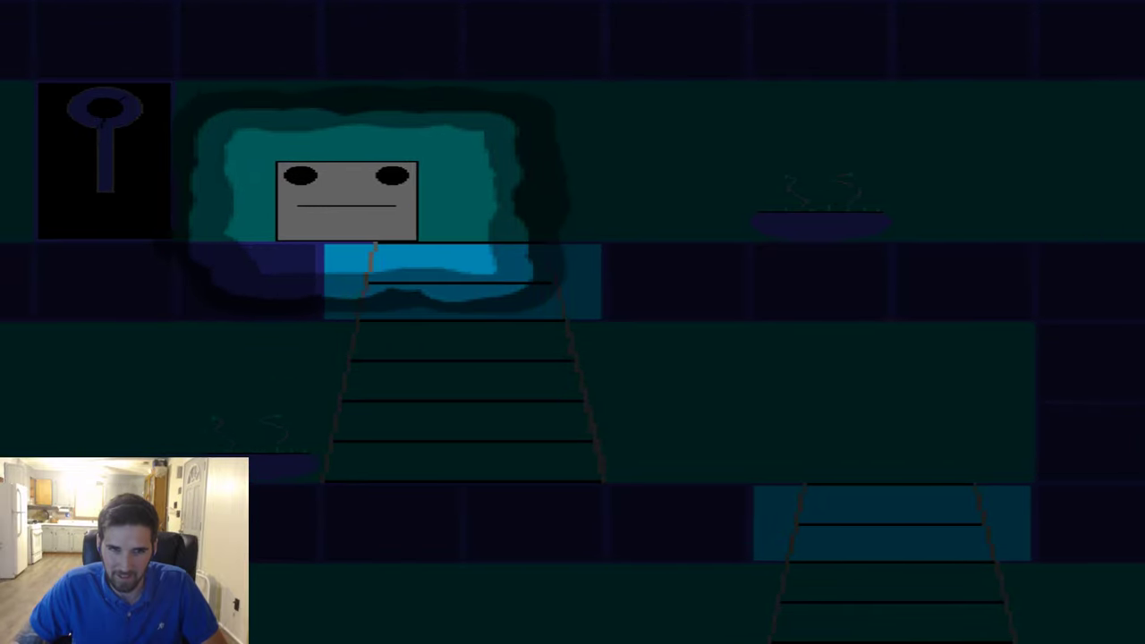
key("Right")
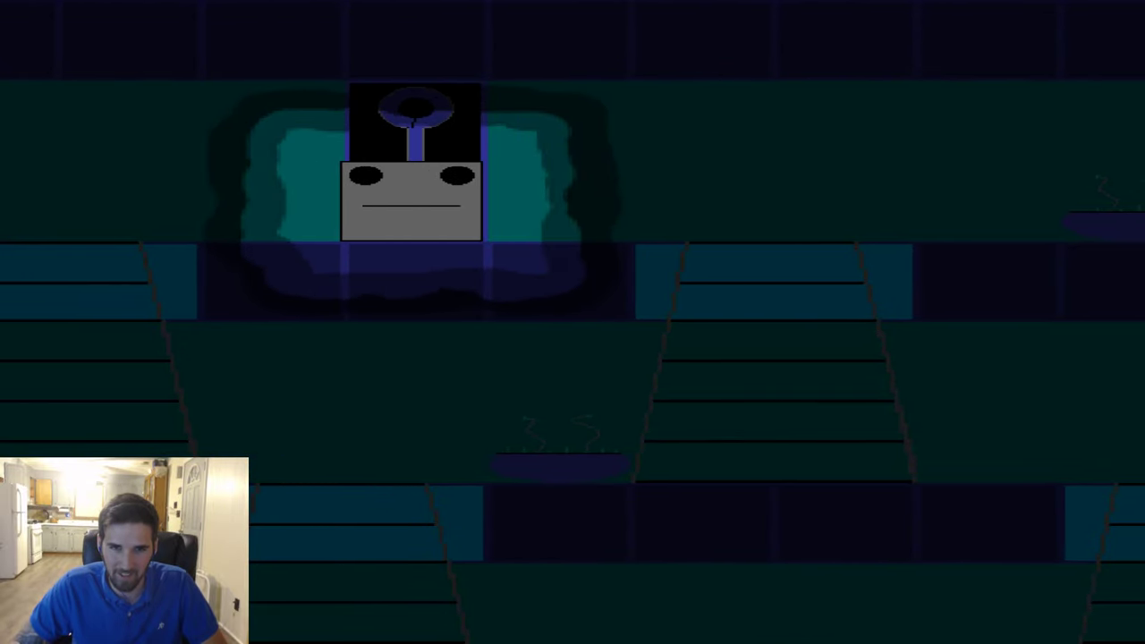
key("Left")
key("Down")
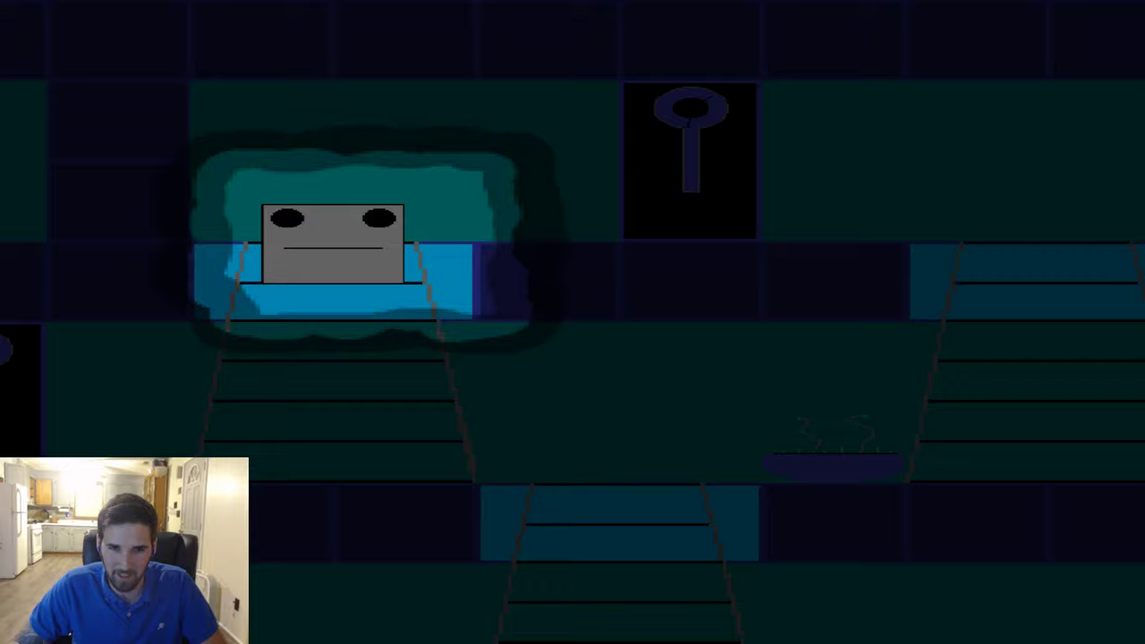
key("Down")
key("Down")
key("Down")
Walk the grey block left through the level, up one ladder and down the next.
key("Left")
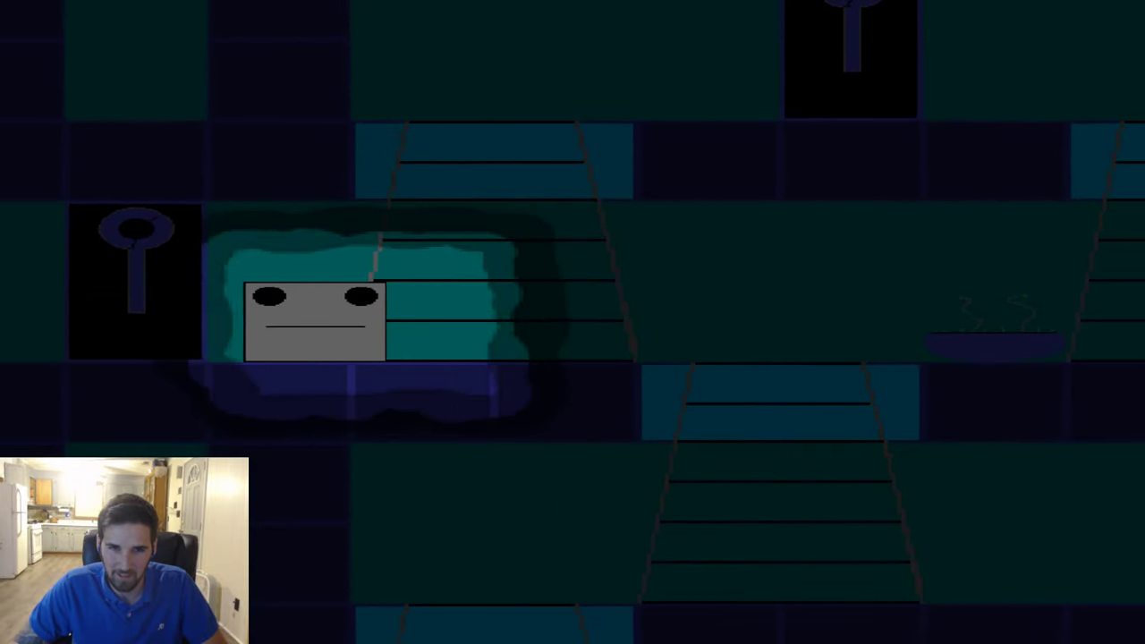
key("Left")
key("Left")
key("Left")
key("Left")
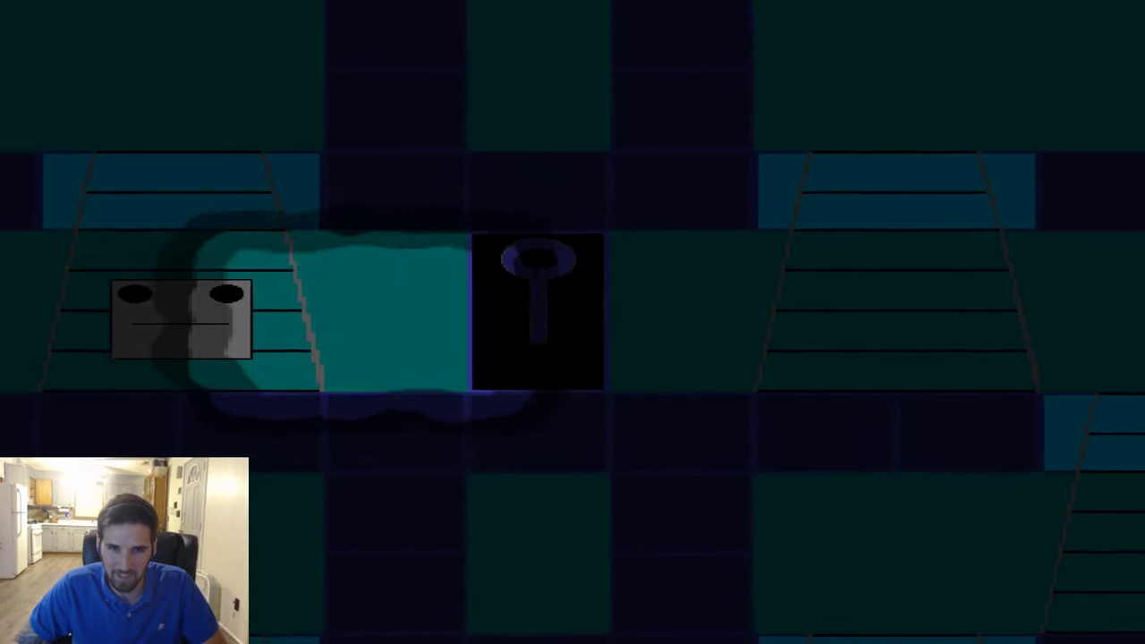
key("Up")
key("Up")
key("Left")
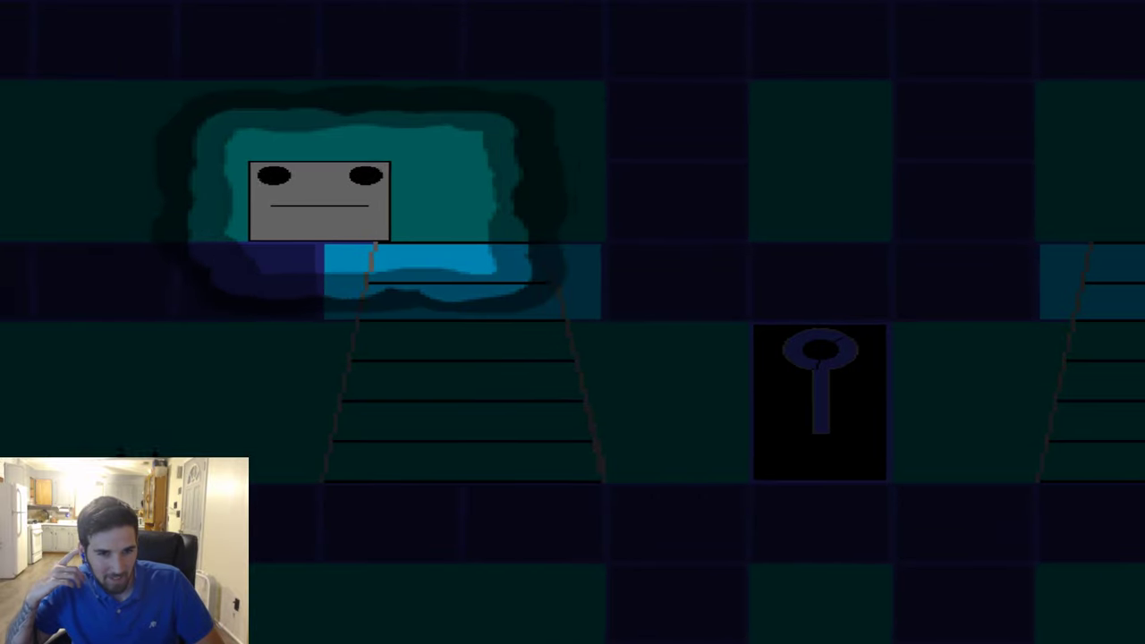
key("Left")
key("Left")
key("Left")
key("Left")
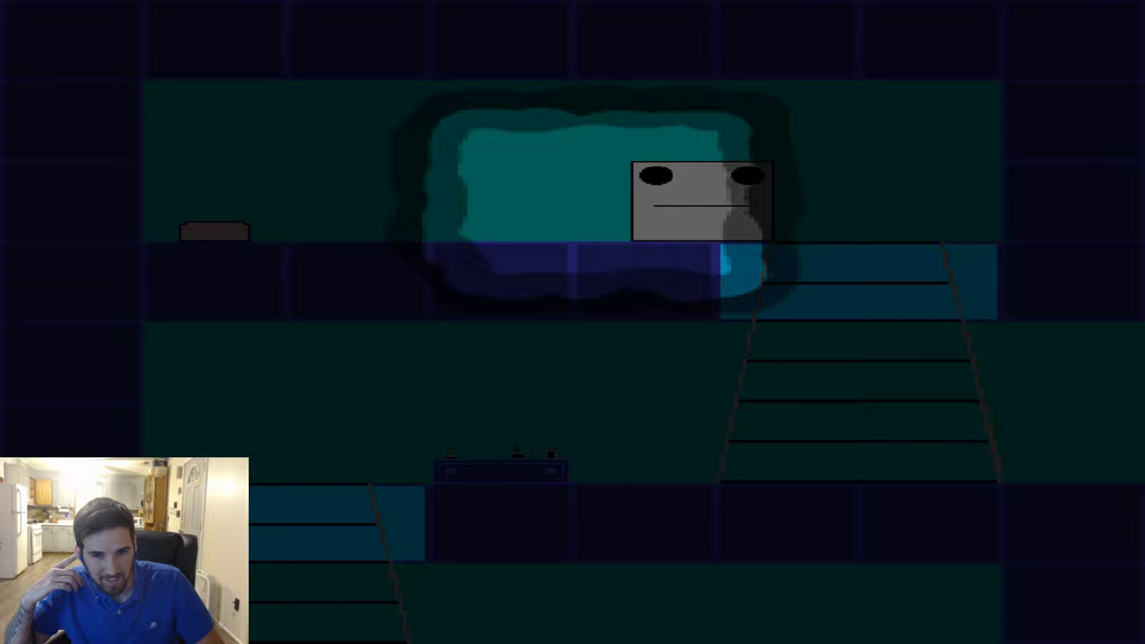
key("Down")
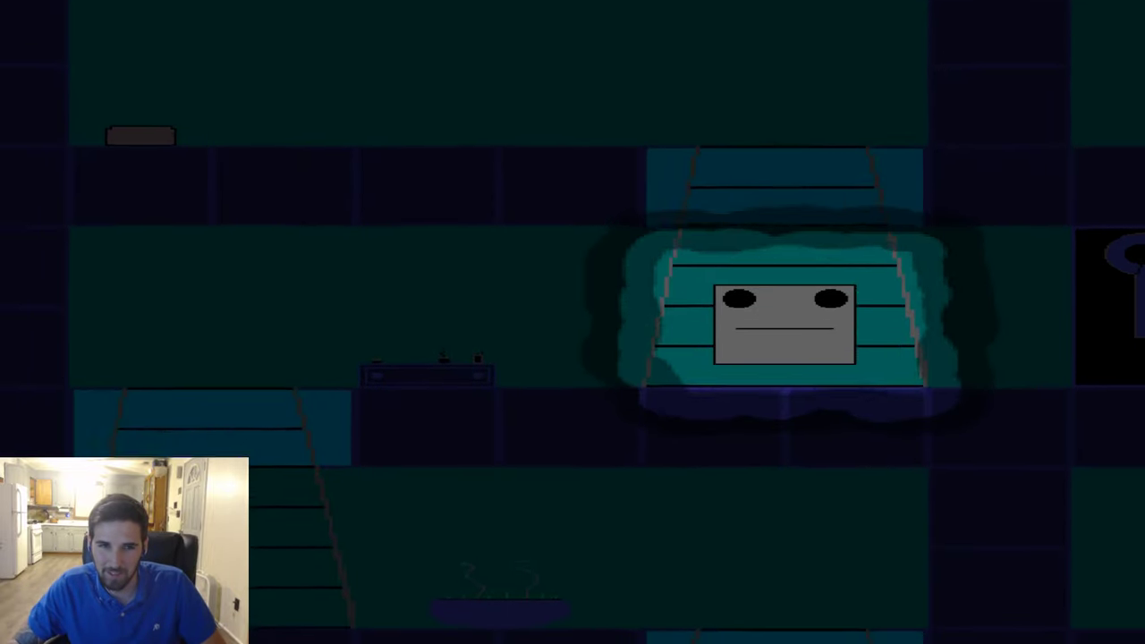
key("Left")
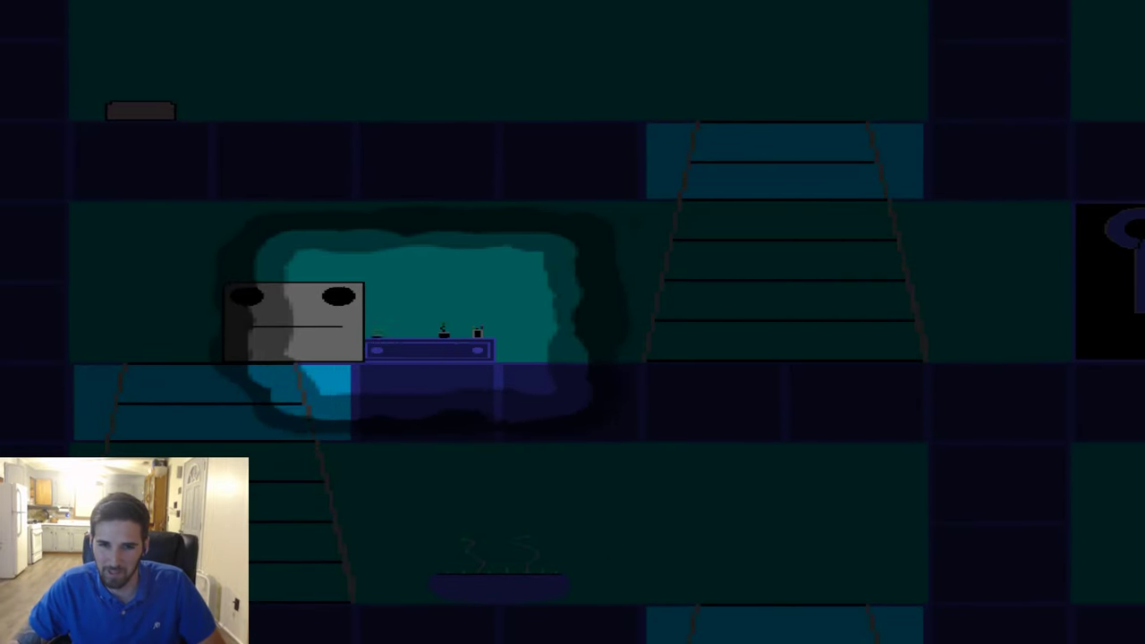
Descend the ladders to the left, then climb back up and head right.
key("Down")
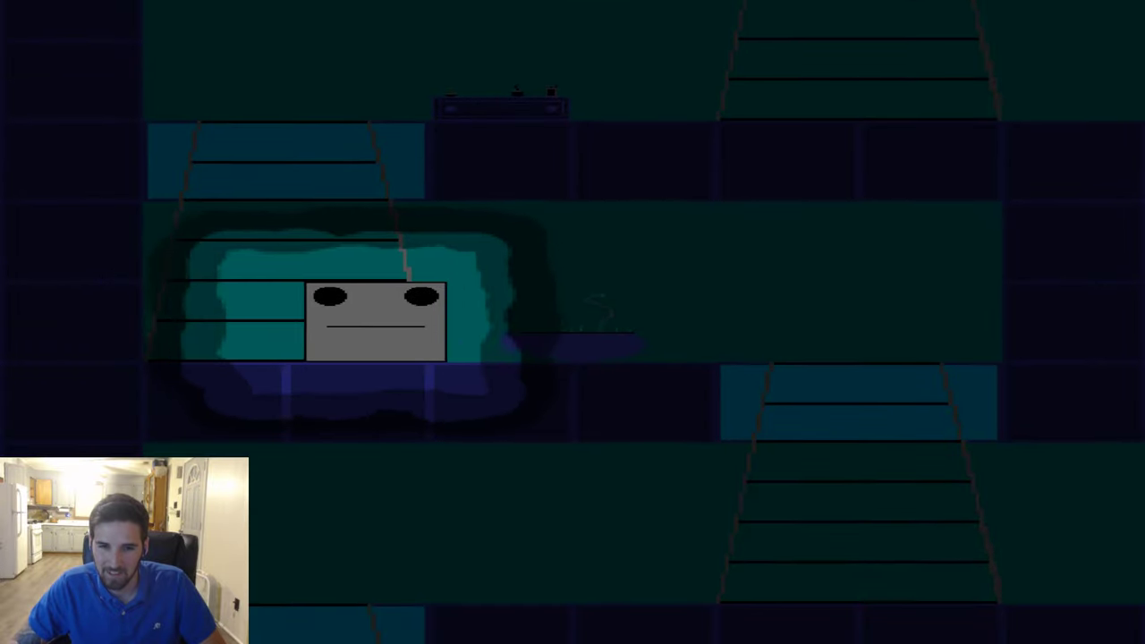
key("Down")
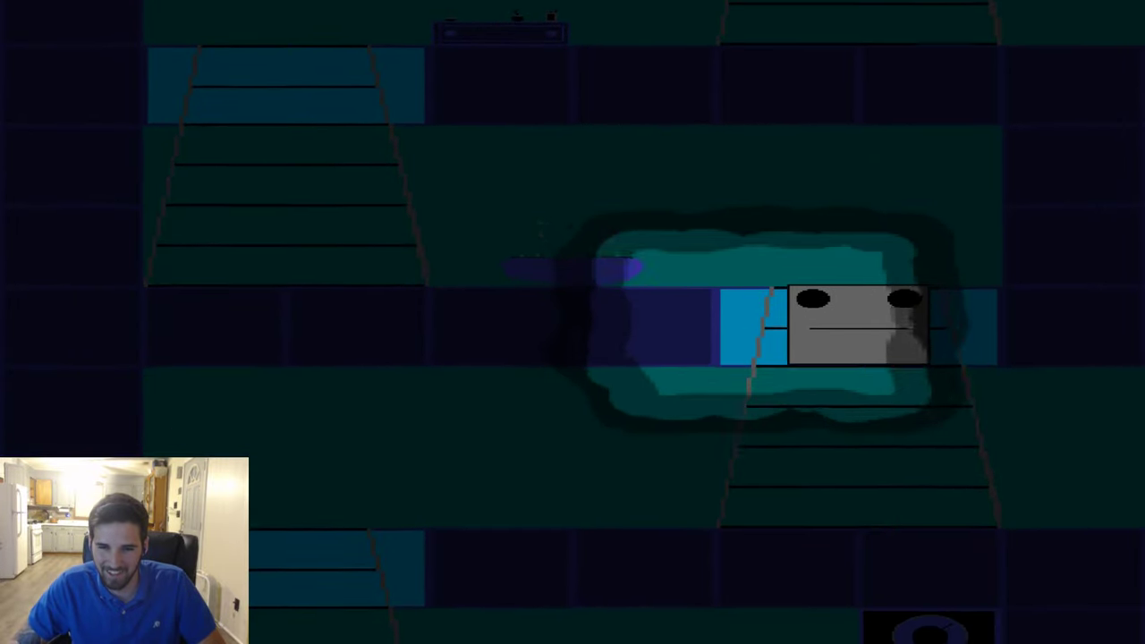
key("Left")
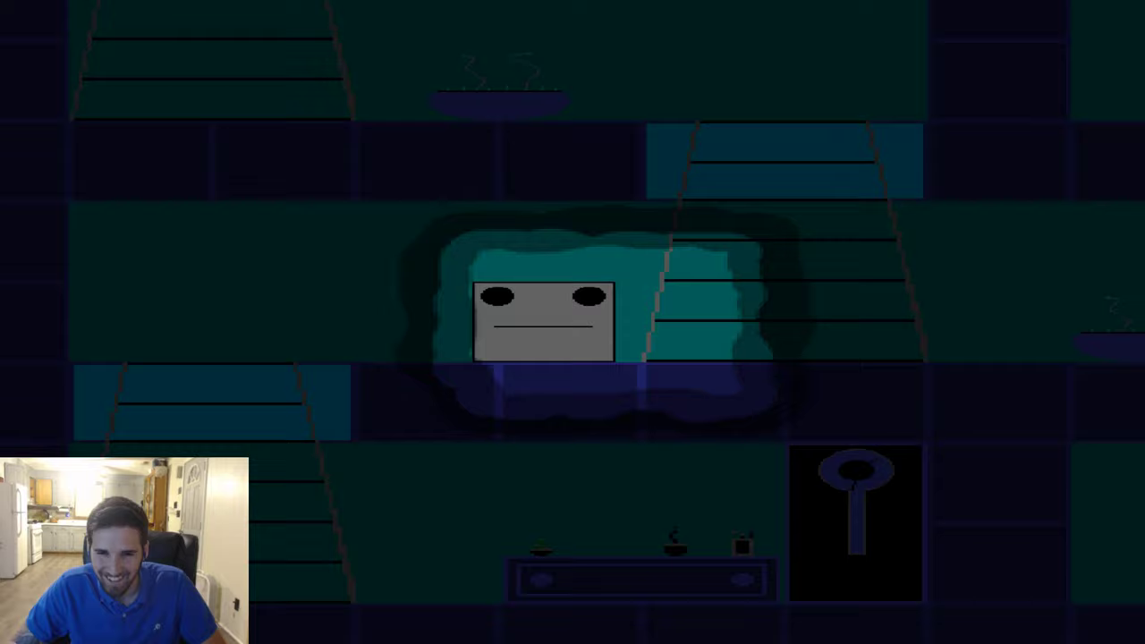
key("Down")
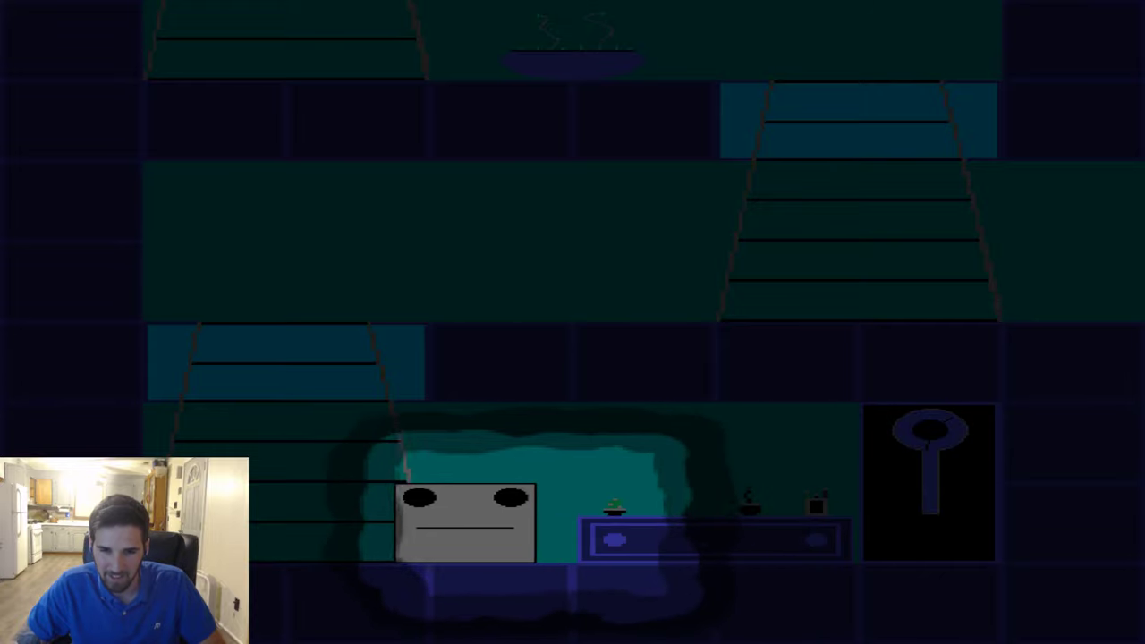
key("Up")
key("Right")
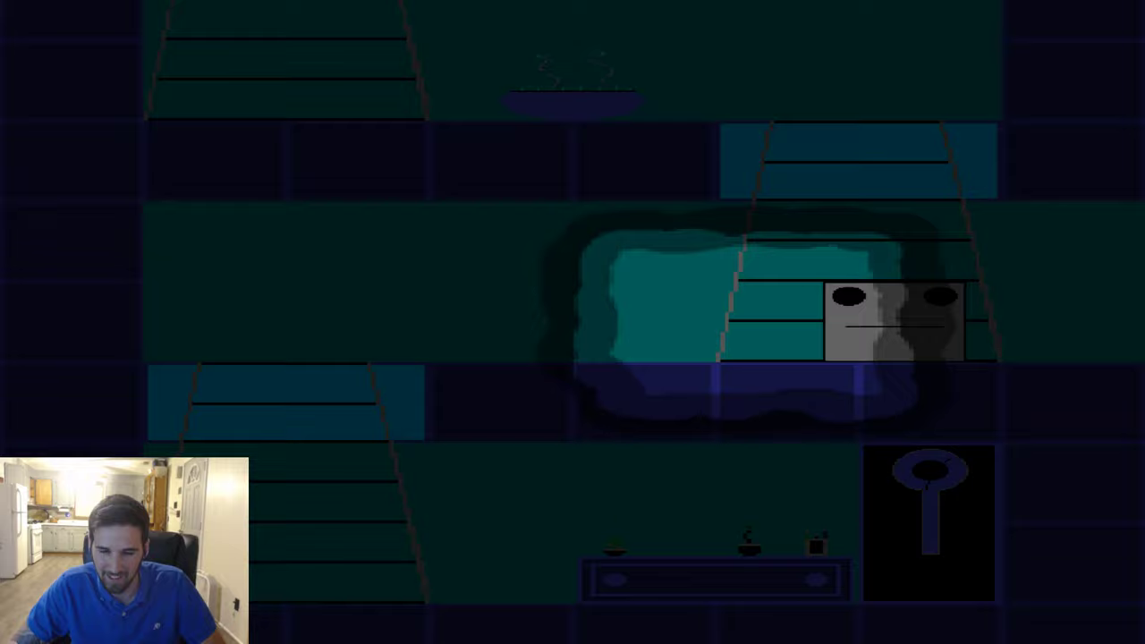
Cross the room to the right, then climb to the top of the left ladder.
key("Right")
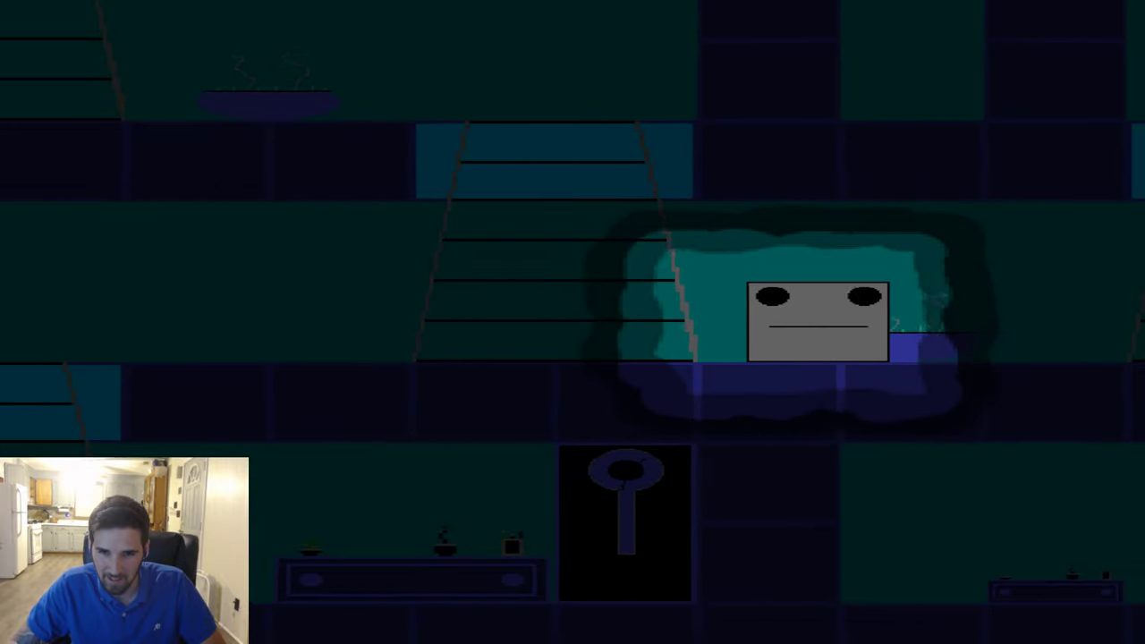
key("Right")
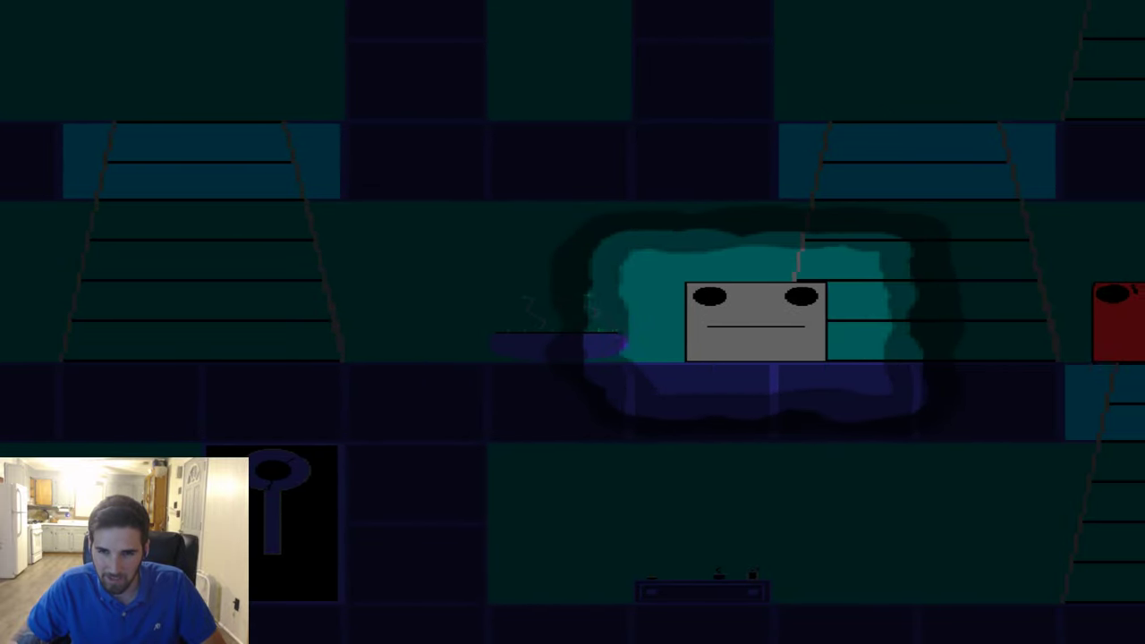
key("Left")
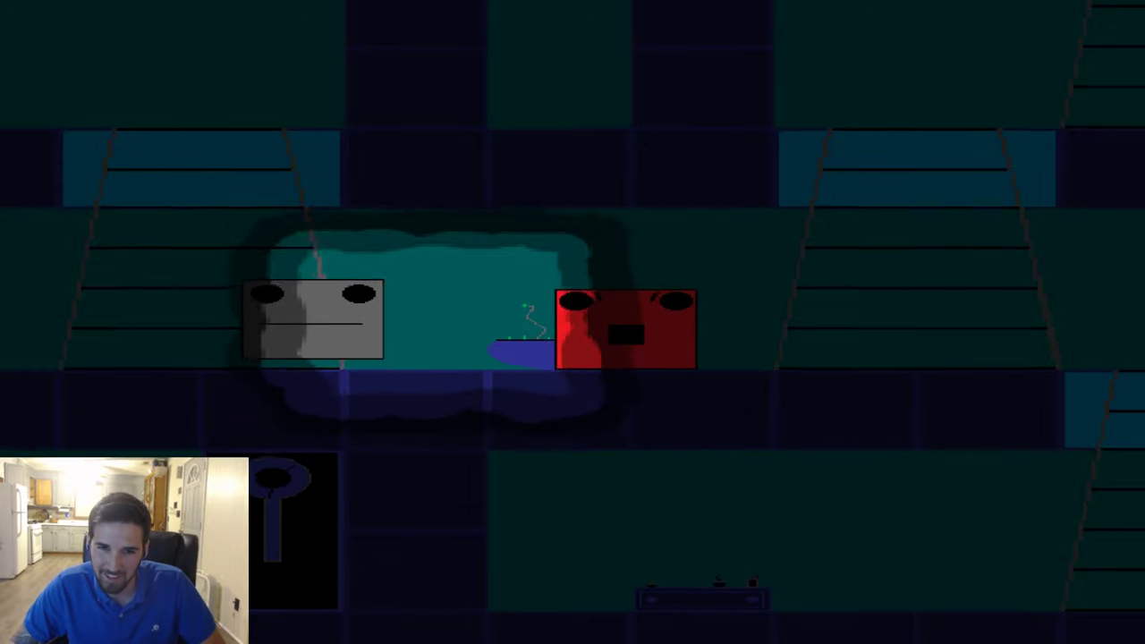
key("Up")
key("Left")
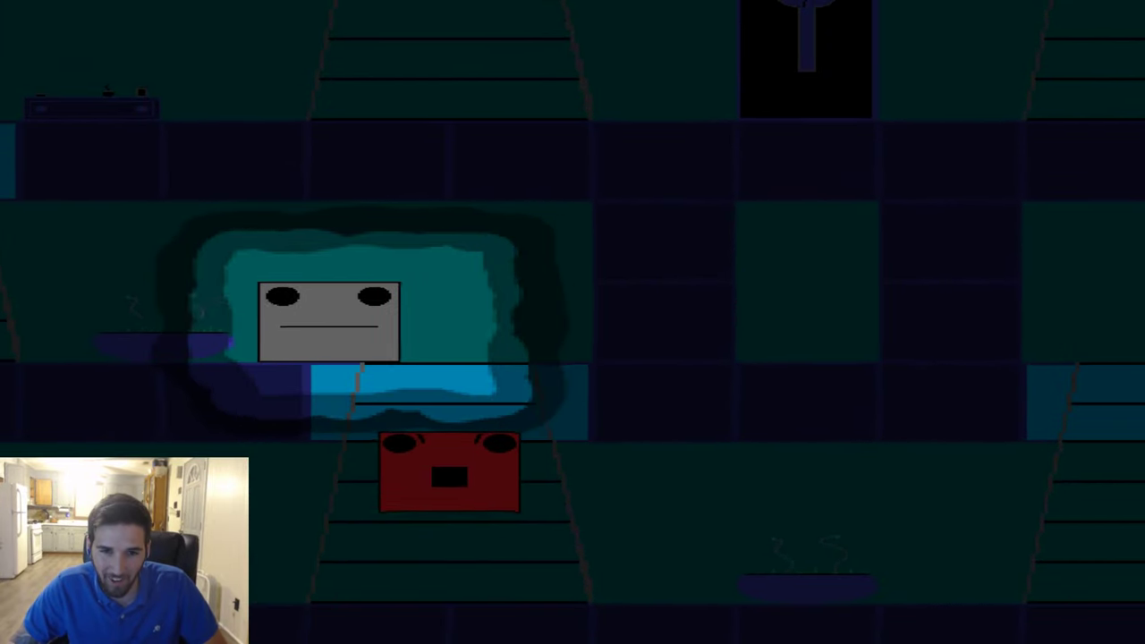
key("Up")
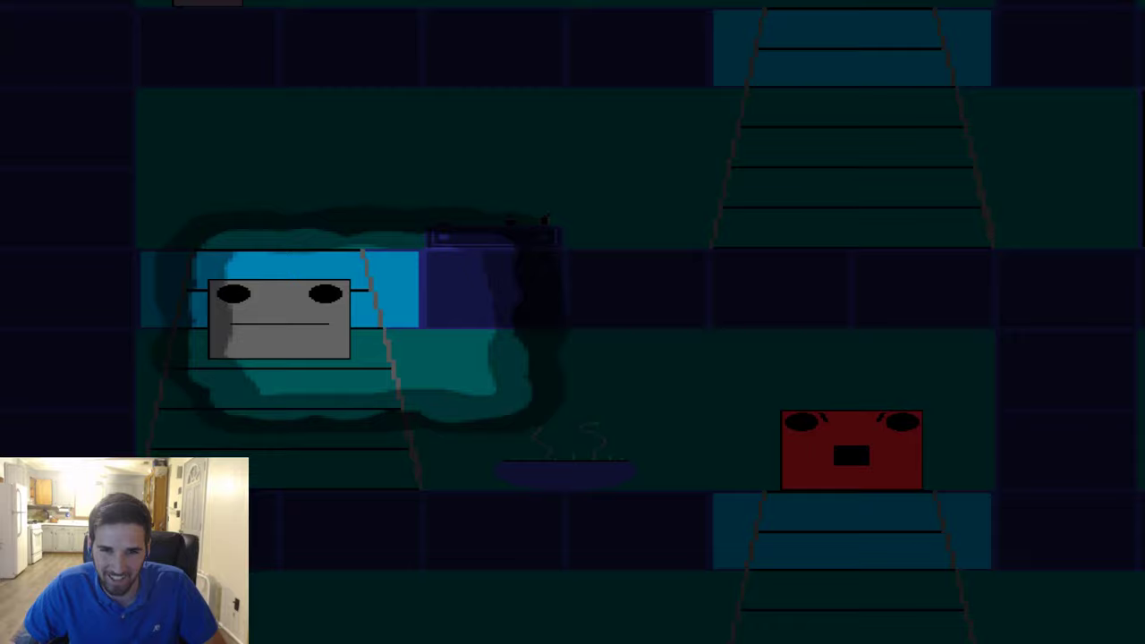
Pass the keyhole door on the upper floor and descend the ladders away from the monster.
key("Right")
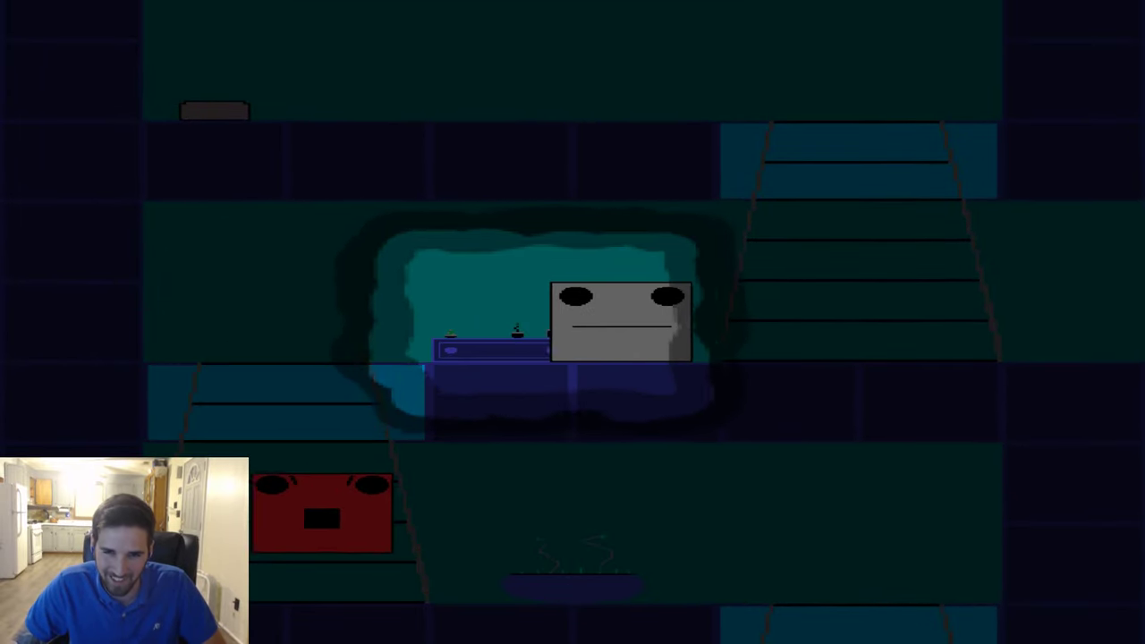
key("Right")
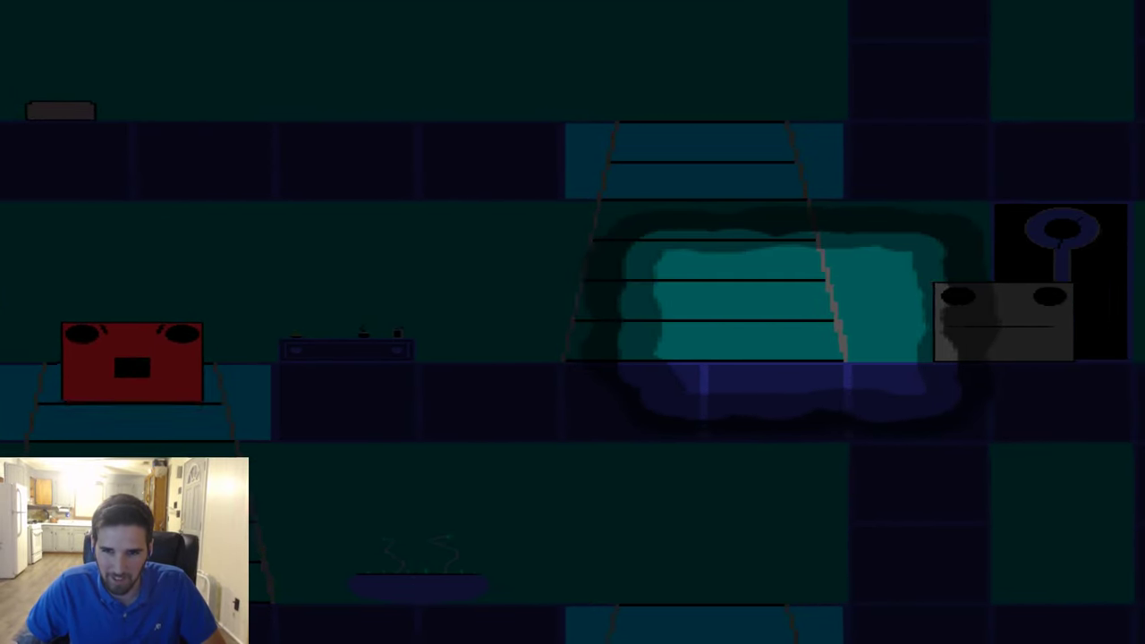
key("Right")
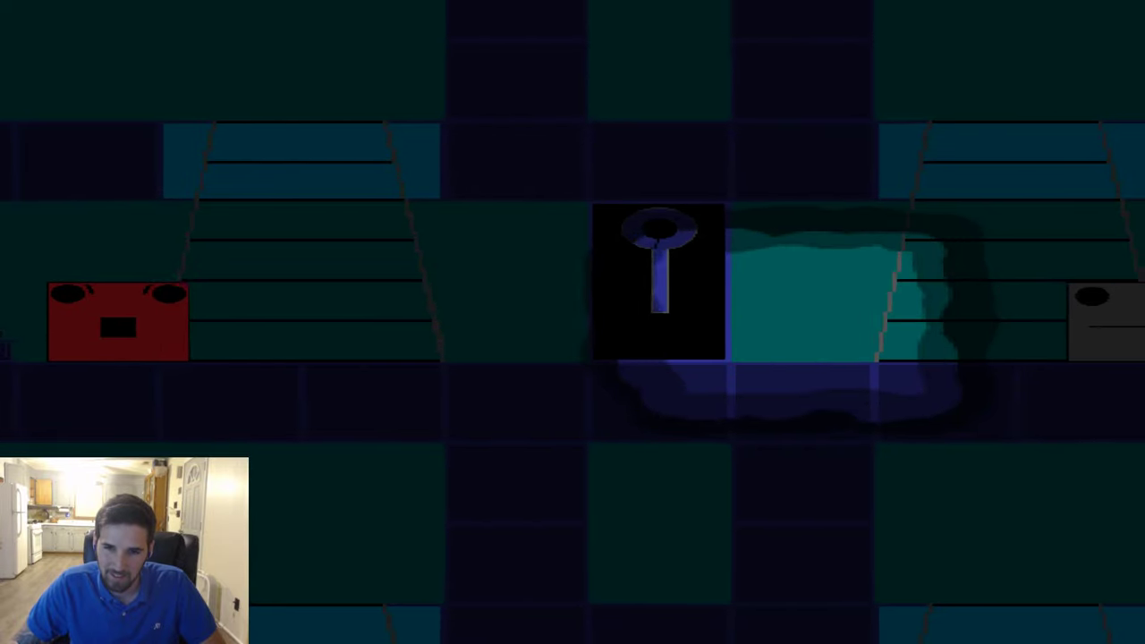
key("Down")
key("Left")
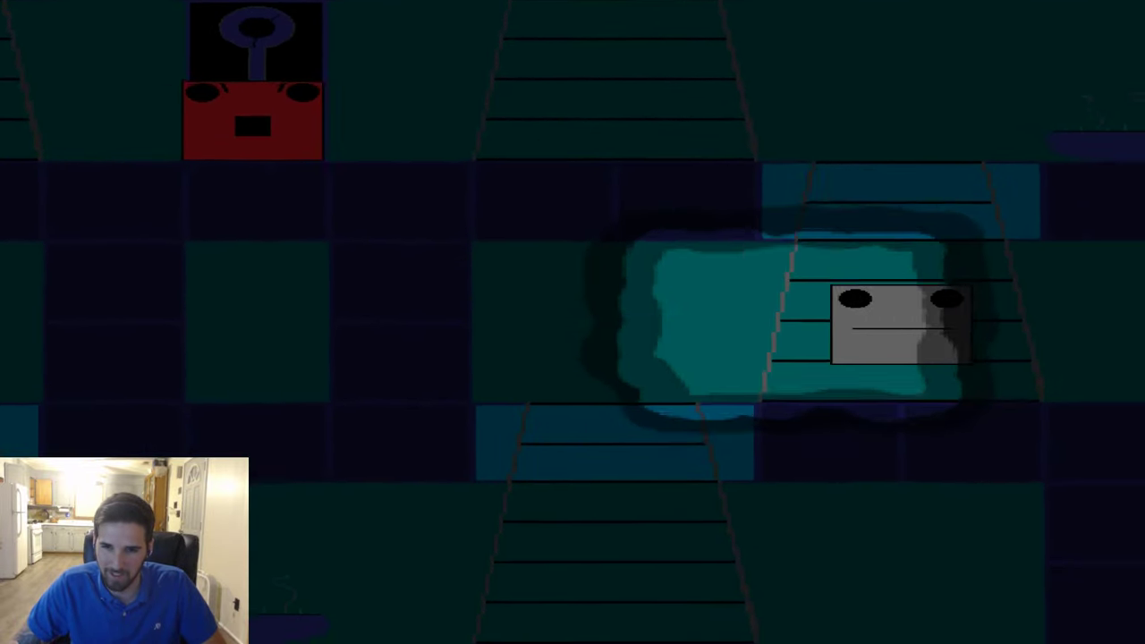
key("Down")
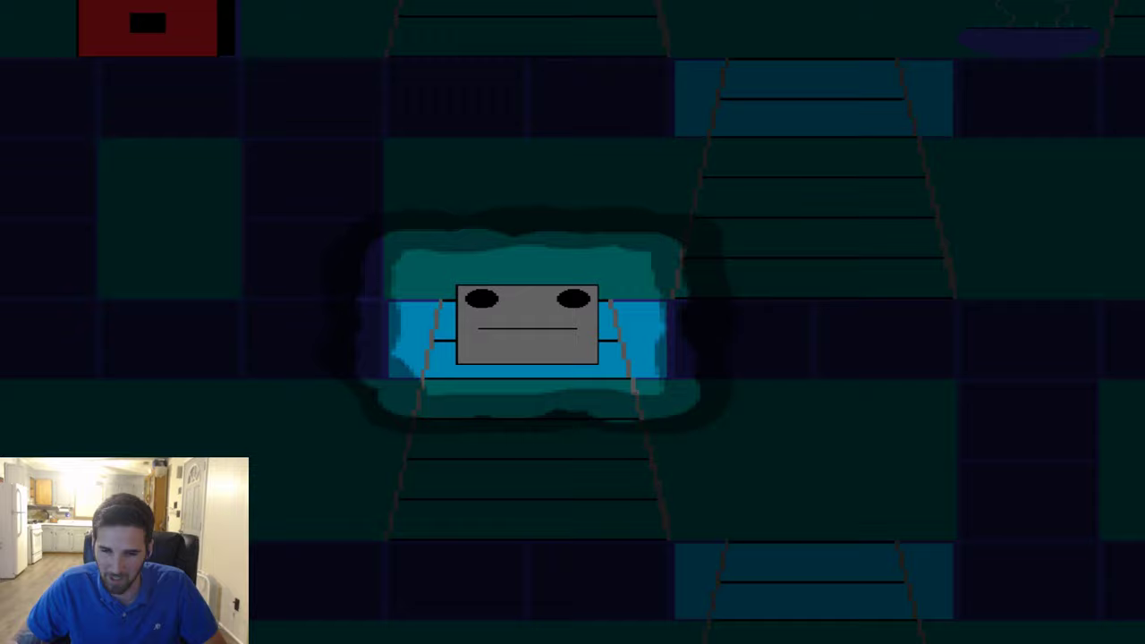
key("Right")
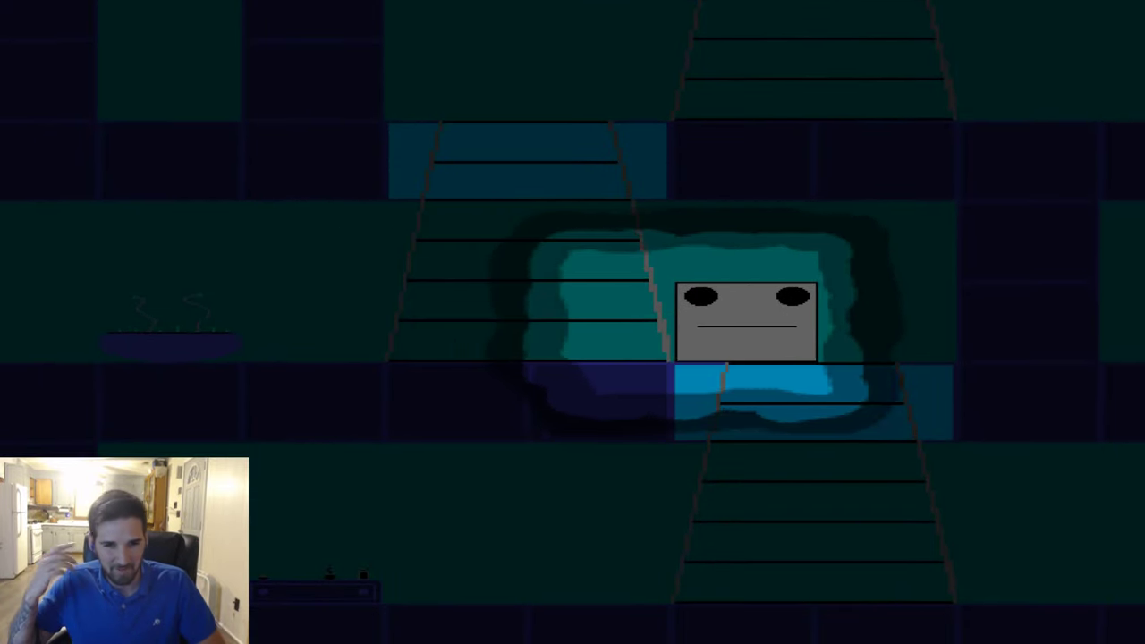
key("Down")
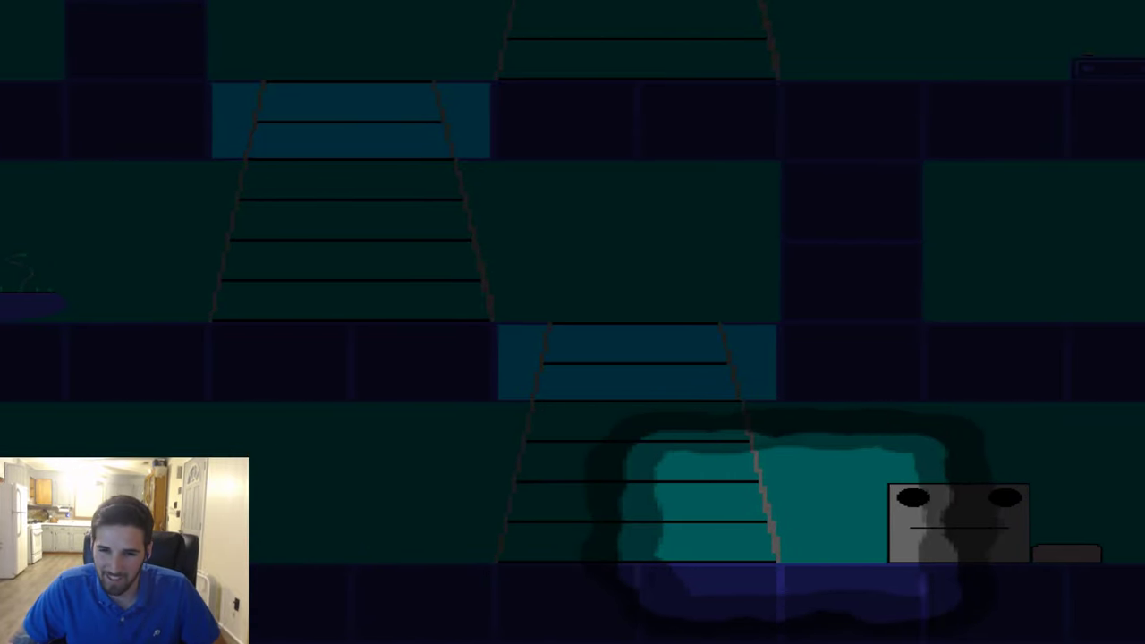
Cross the pool room and drop down into the room below.
key("Right")
key("Left")
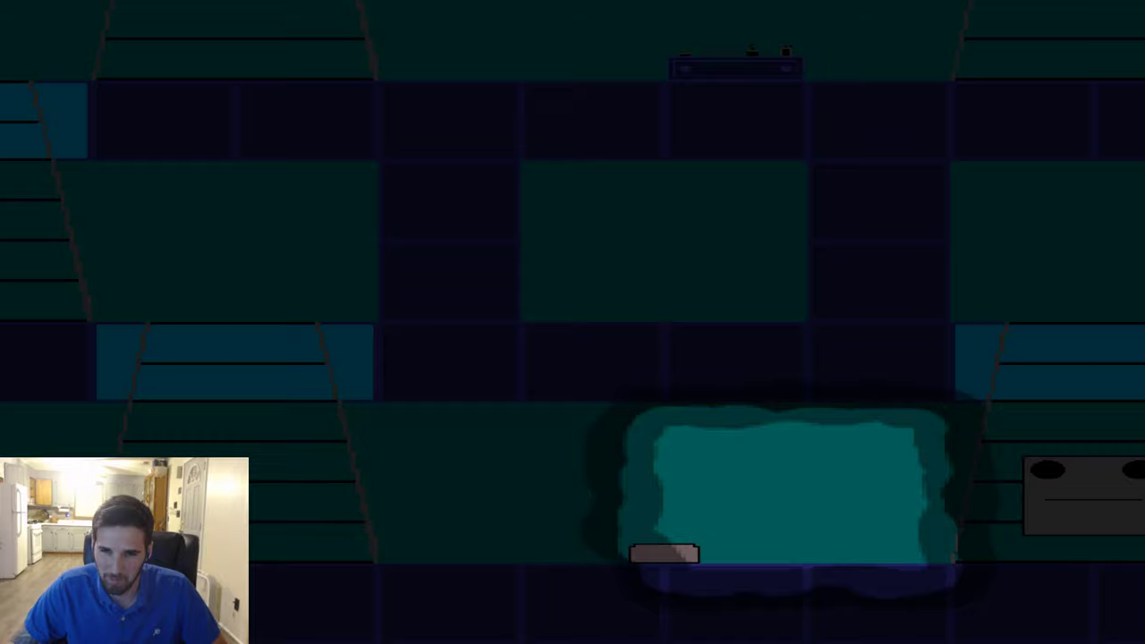
key("Right")
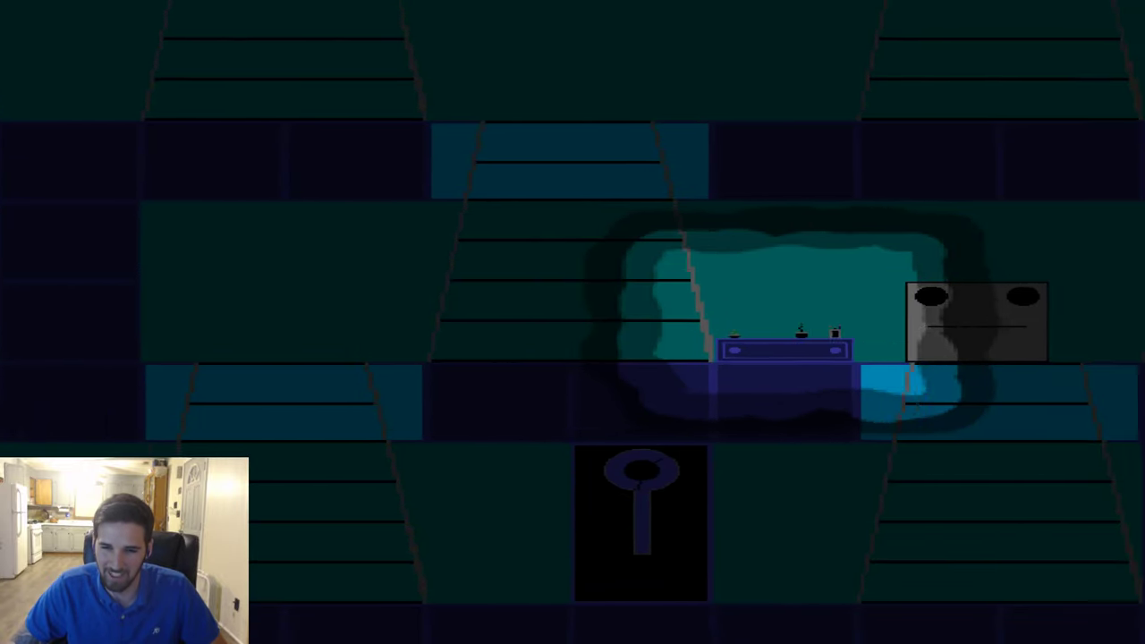
key("Down")
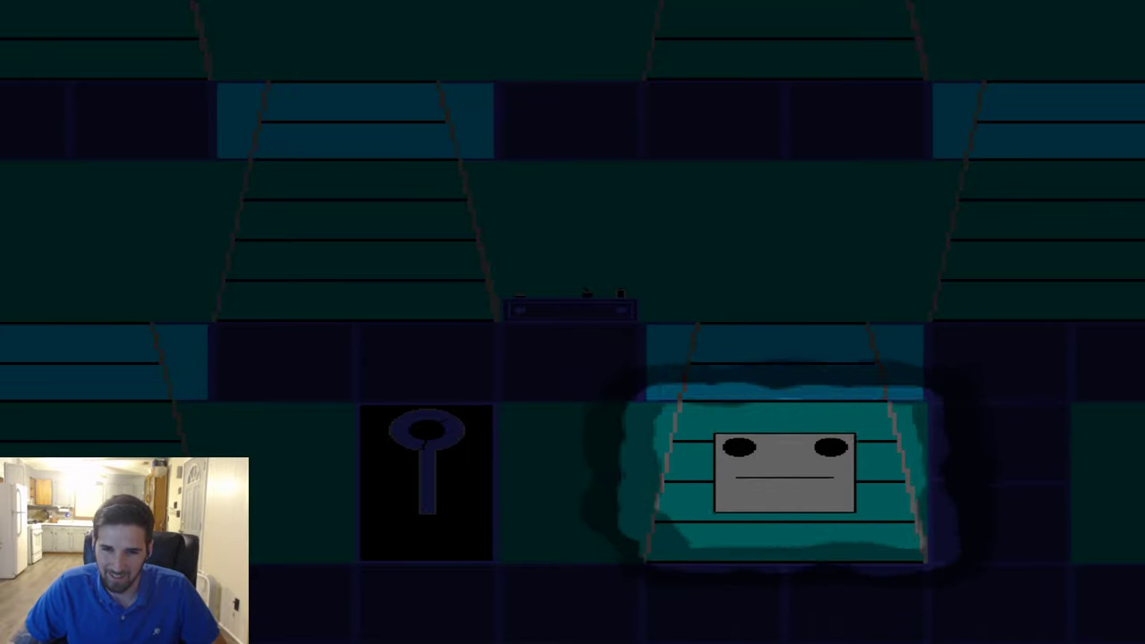
key("Right")
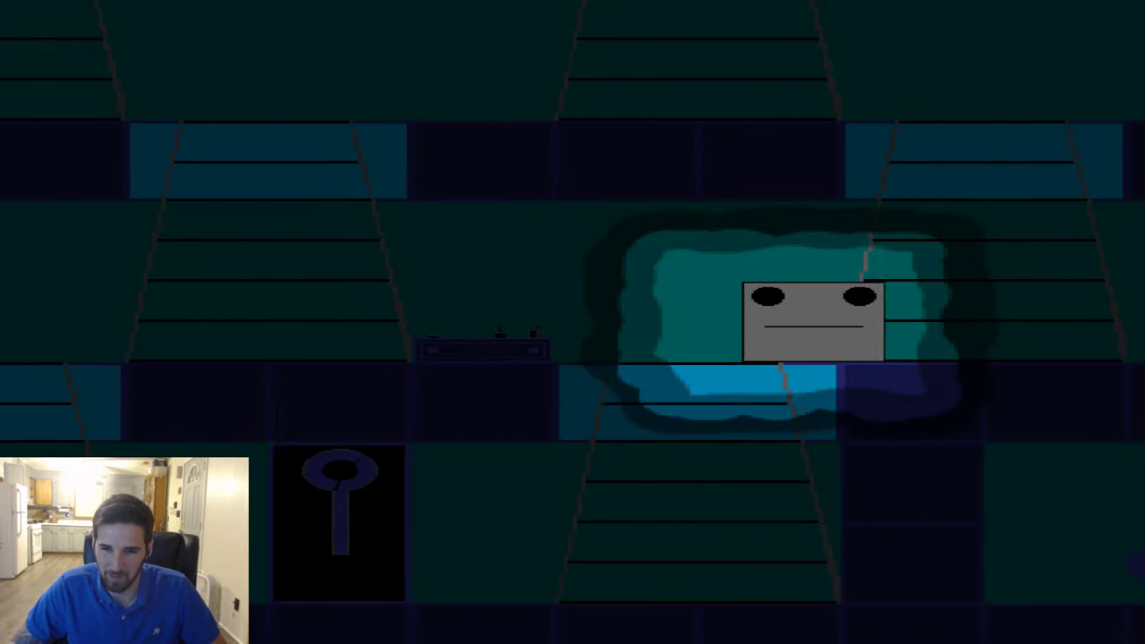
key("Down")
Cross the dark tile grid, climb onto the blue stair tile, and walk left past the pool.
key("Left")
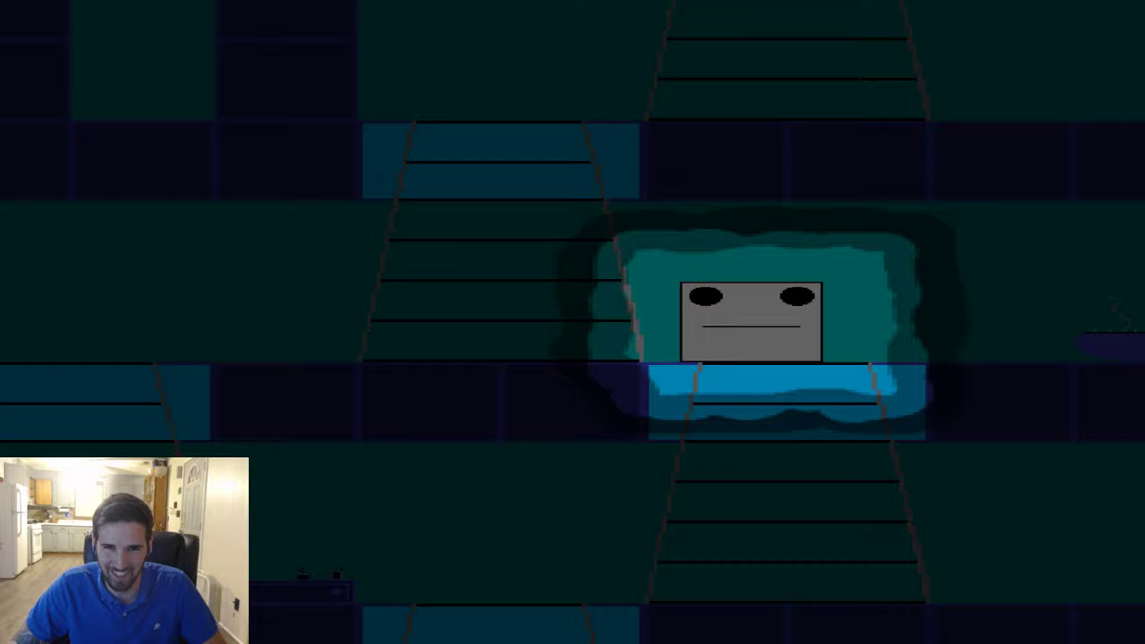
key("Up")
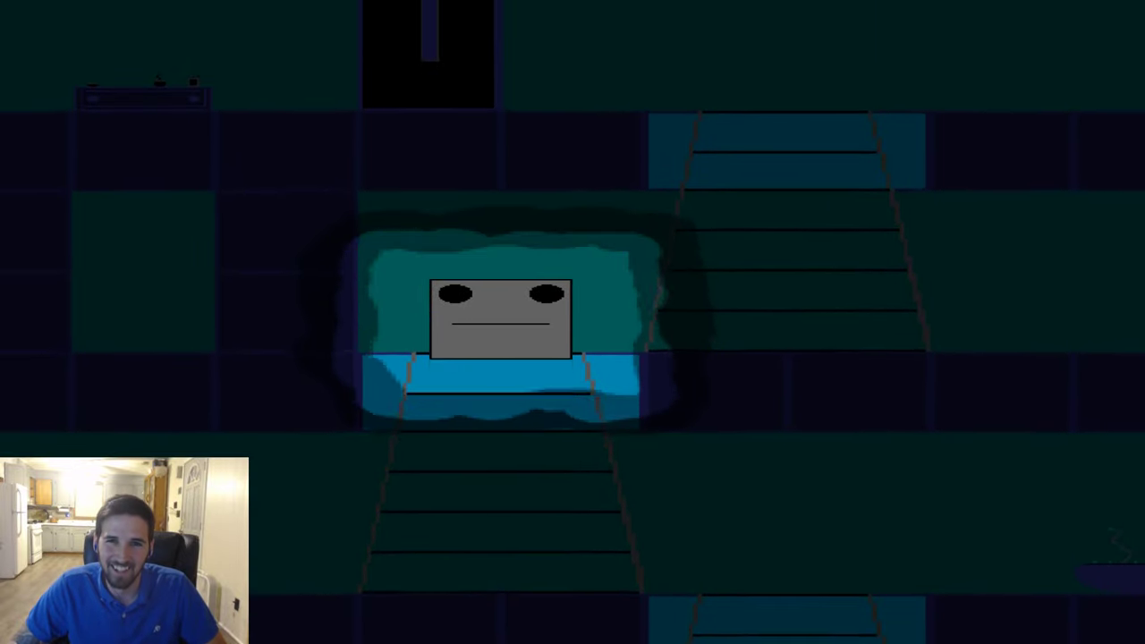
key("Right")
key("Up")
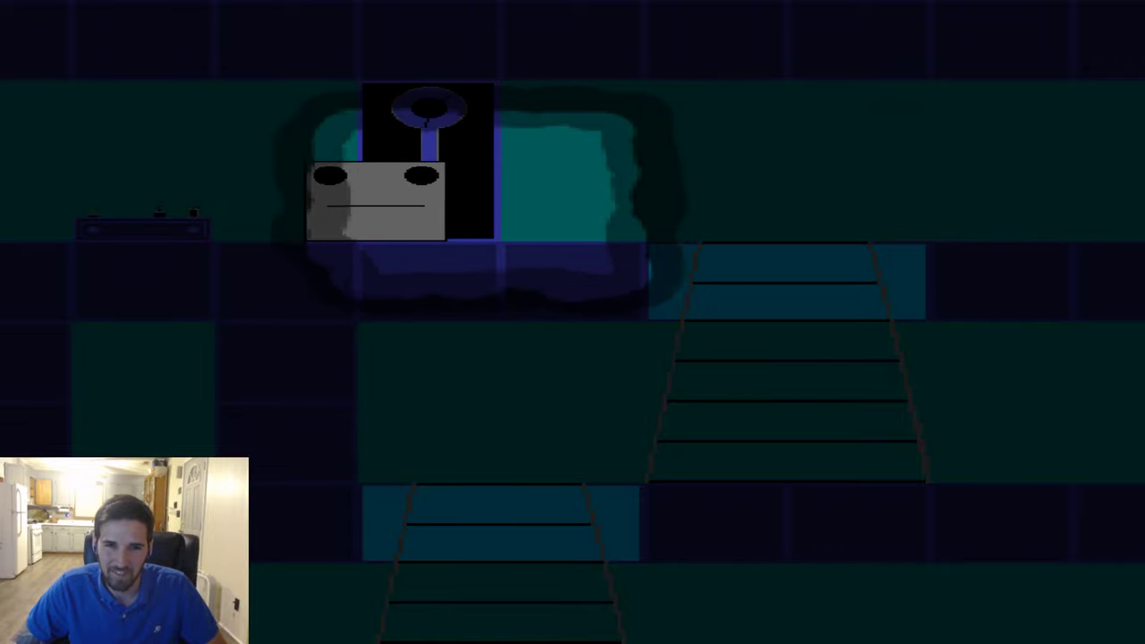
key("Left")
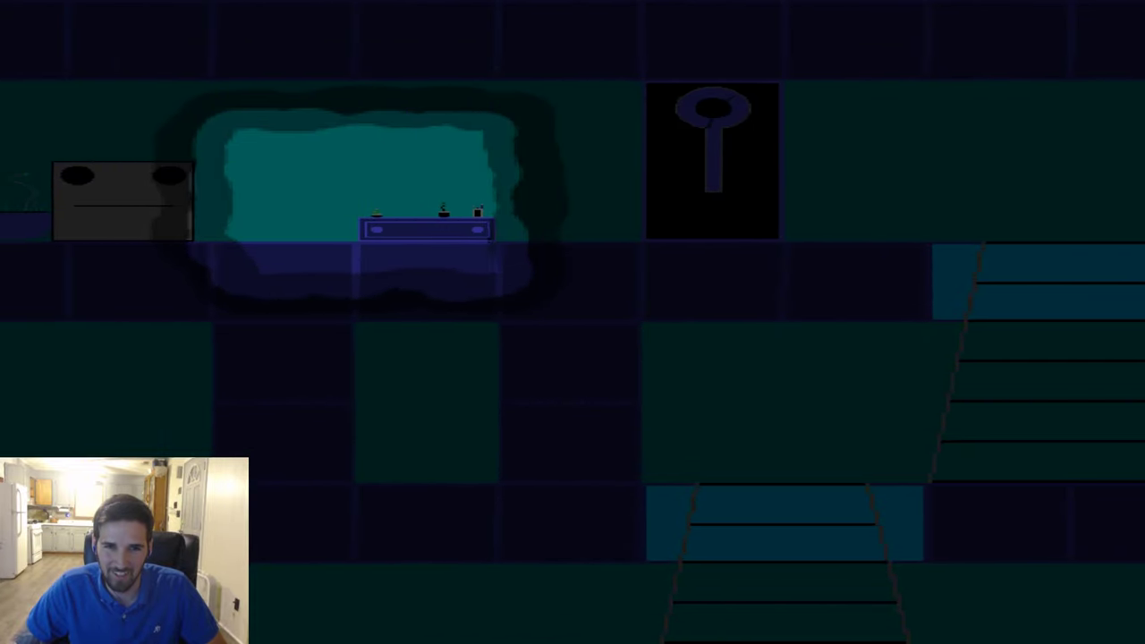
key("Left")
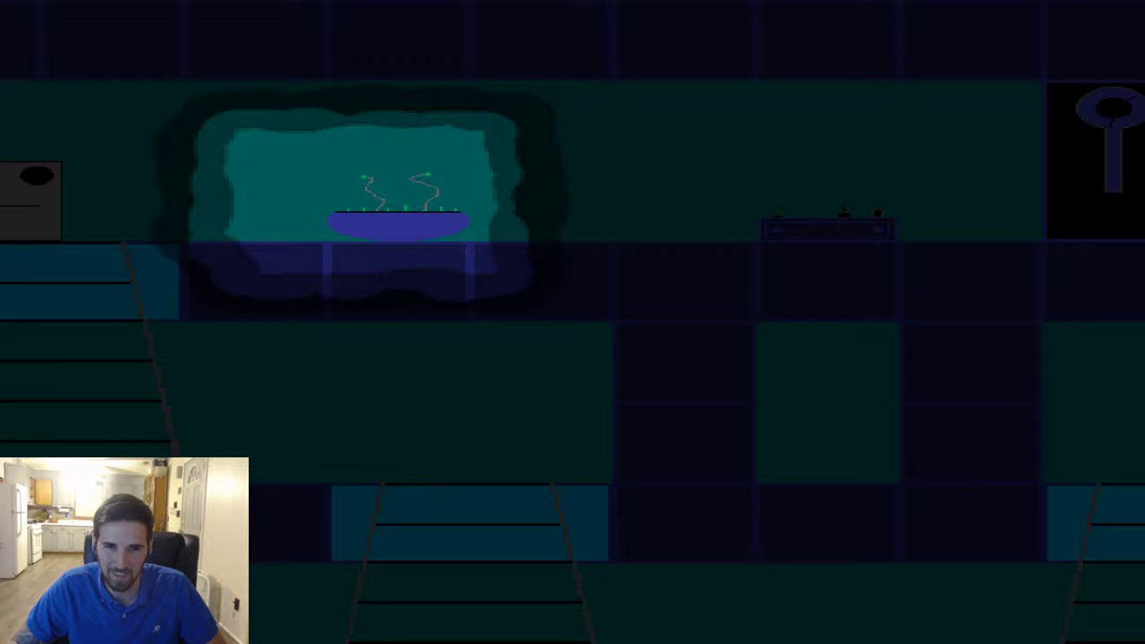
key("Left")
Head back right across the pool, drop into the lower pool room, and climb the stairs.
key("Right")
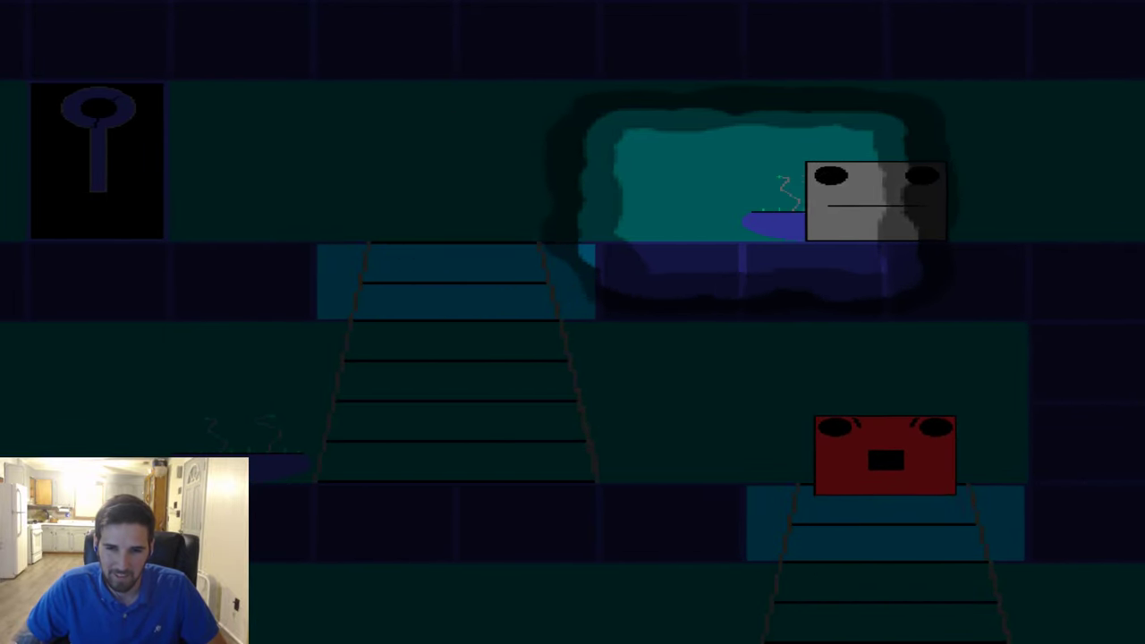
key("Right")
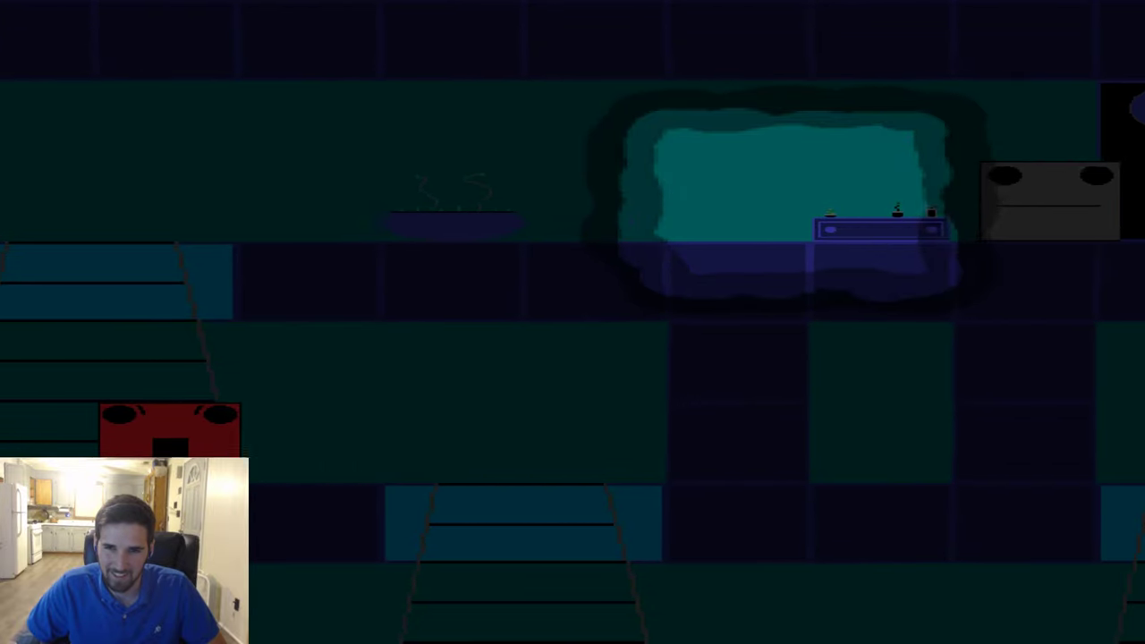
key("Right")
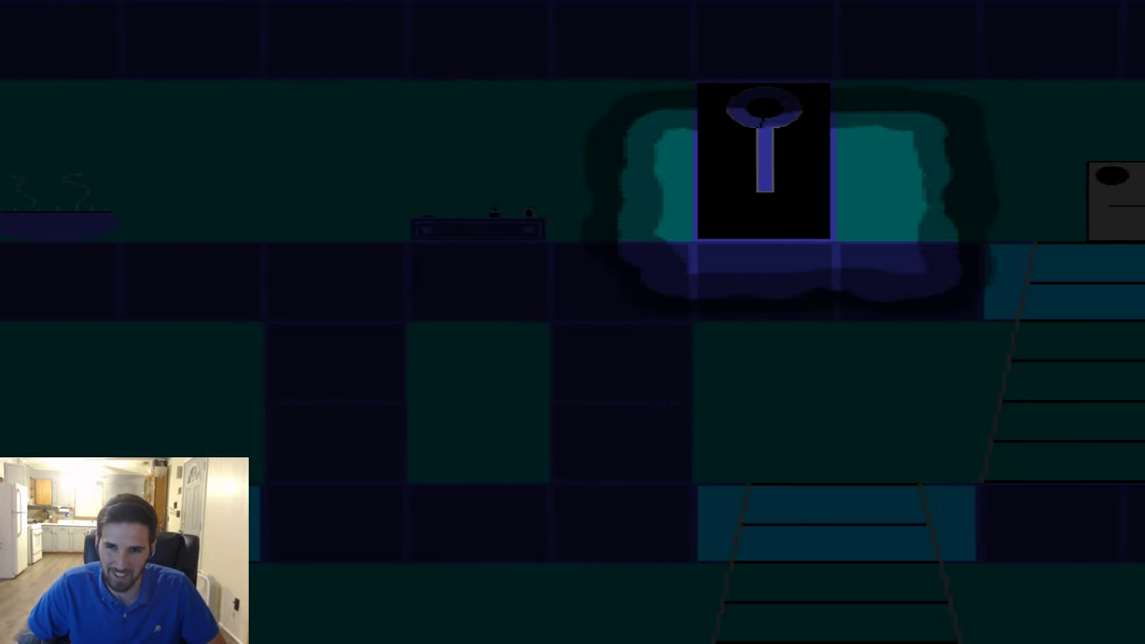
key("Down")
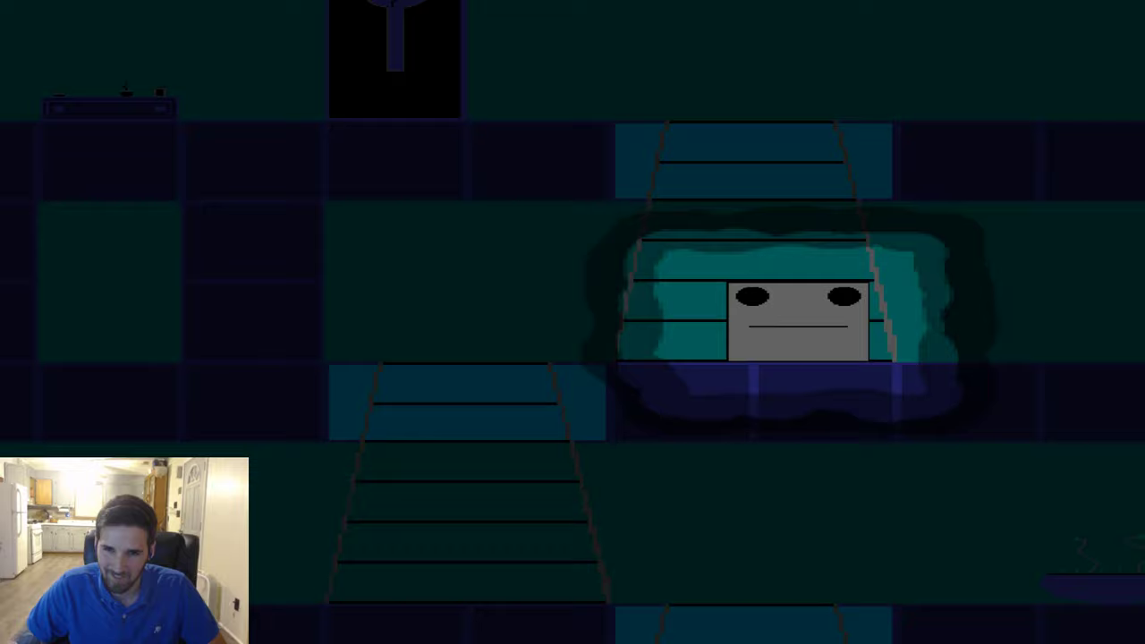
key("Right")
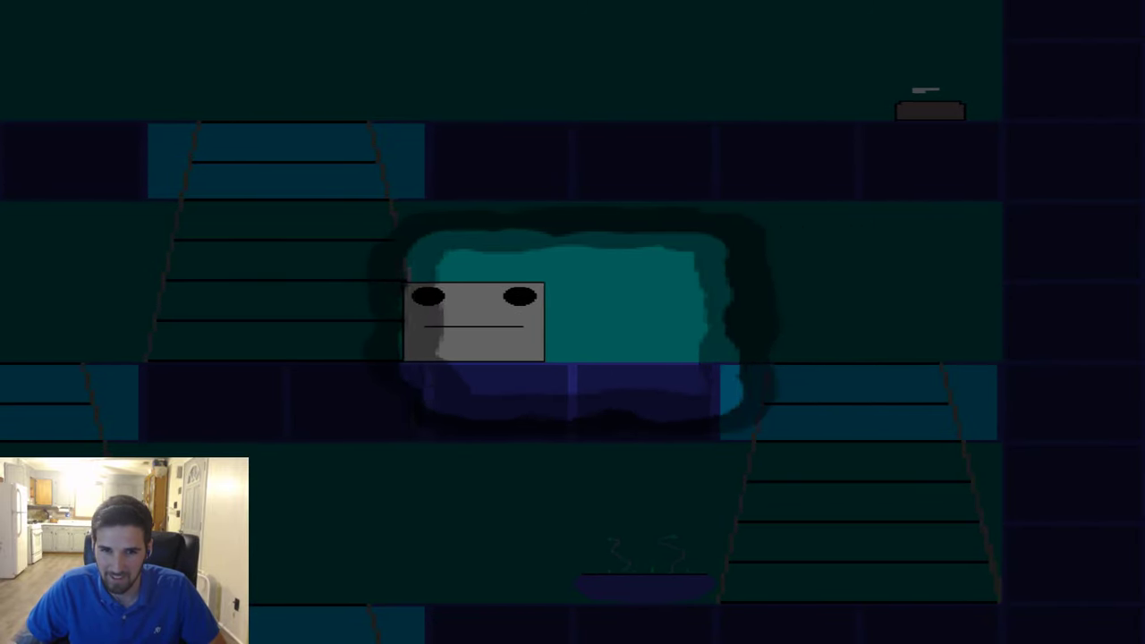
key("Left")
key("Up")
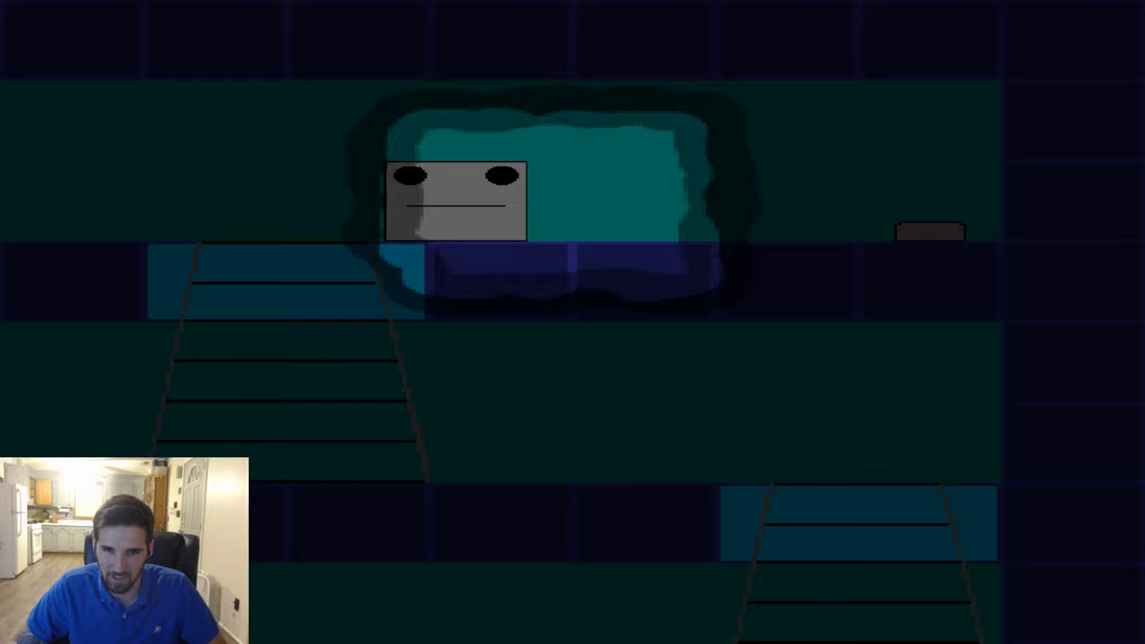
Go down the stairs, then follow the ledge left toward the red block and keyhole door.
key("Down")
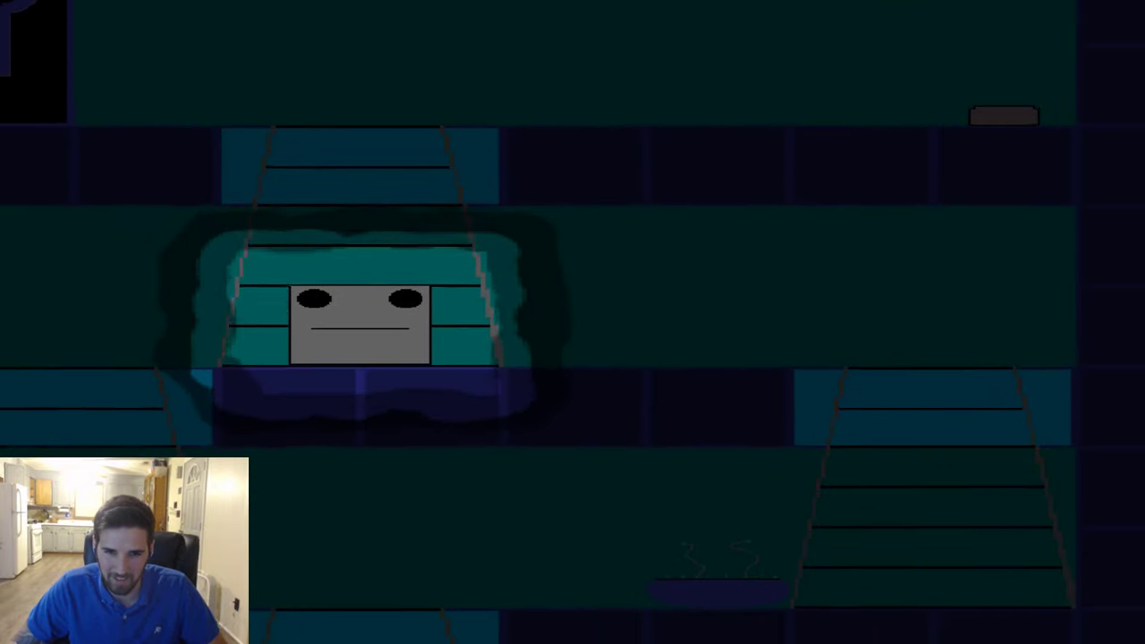
key("Right")
key("Right")
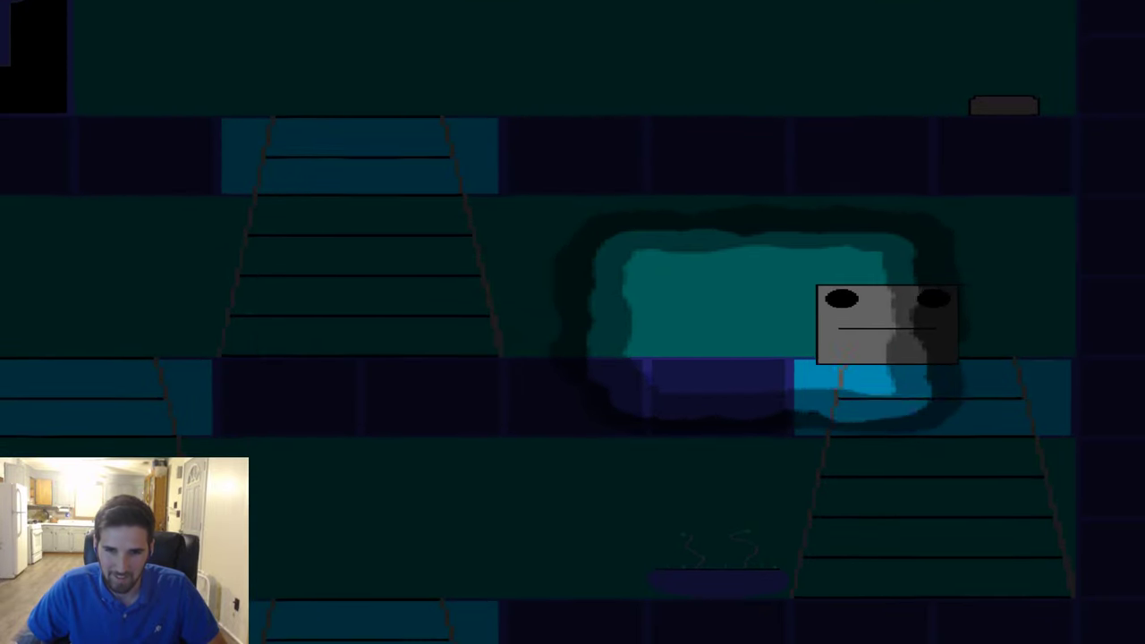
key("Down")
key("Left")
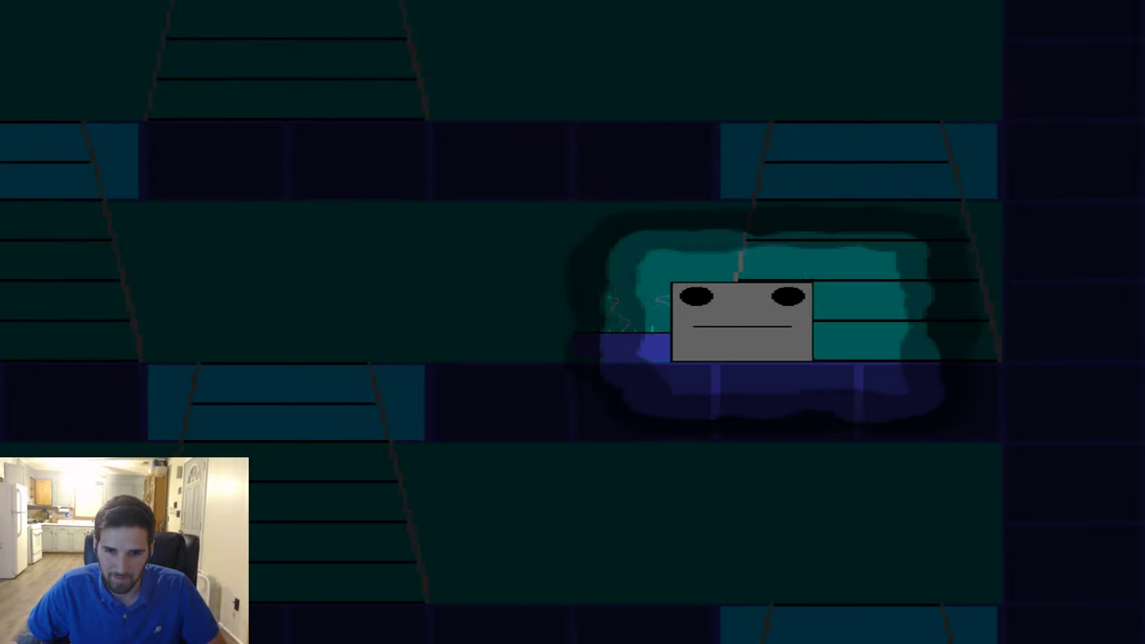
key("Left")
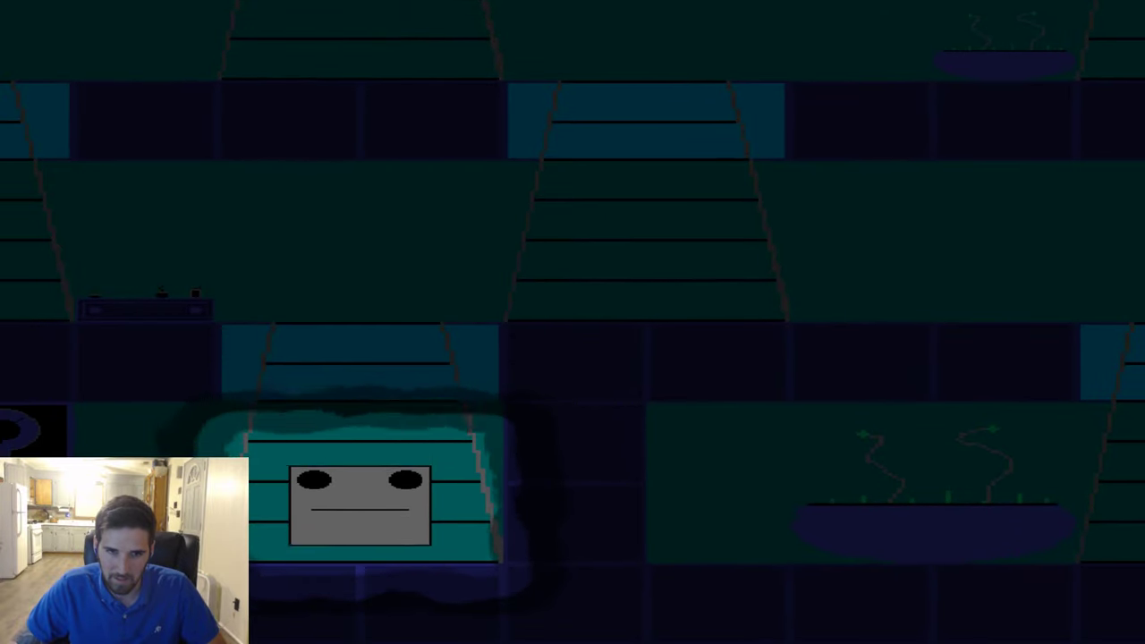
key("Left")
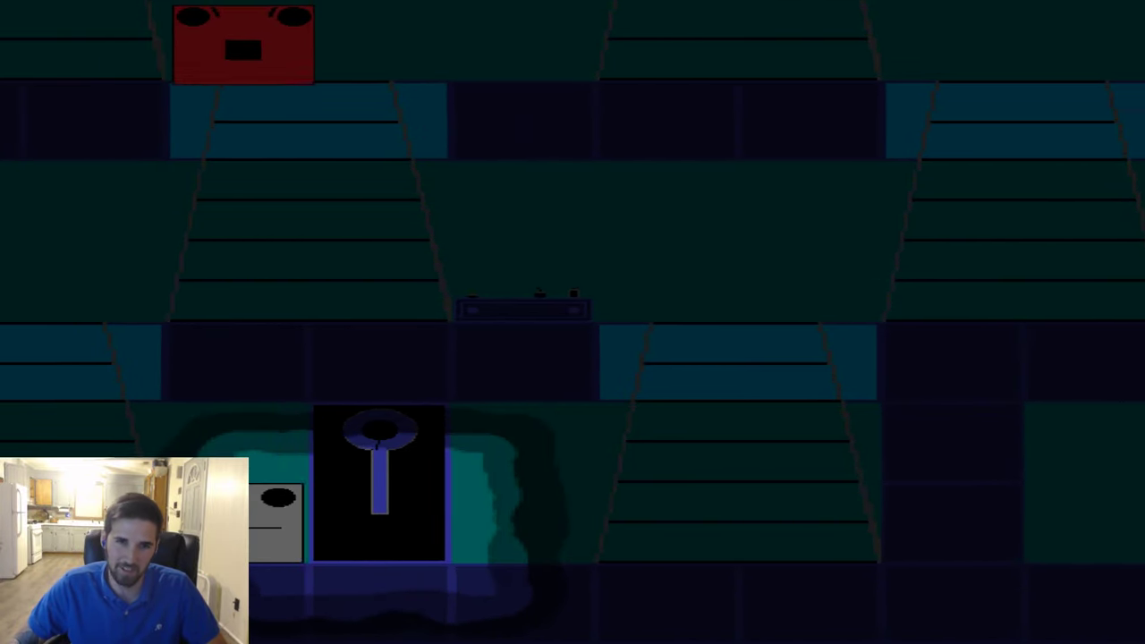
key("Left")
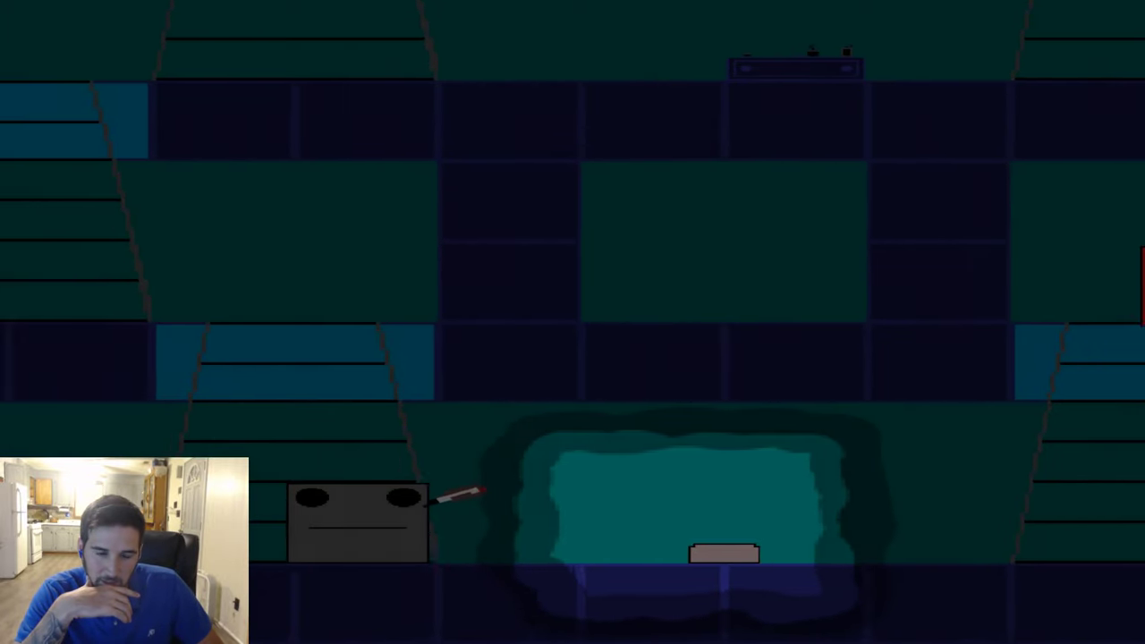
Carry the knife over the staircases, past the plant bowl, and up to the floor above.
key("Left")
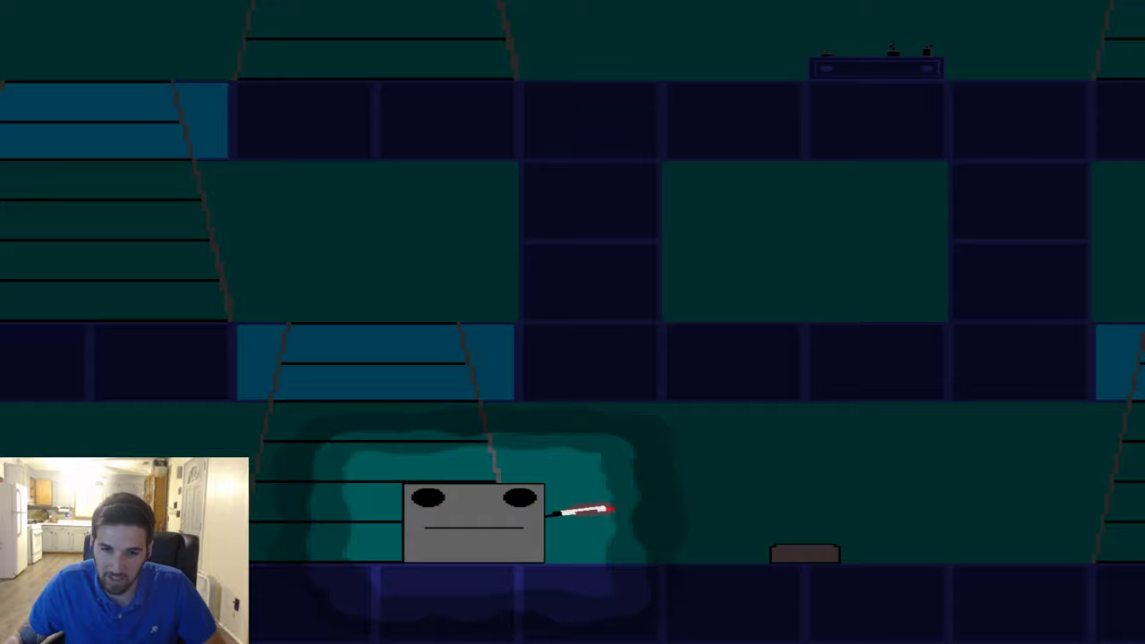
key("Right")
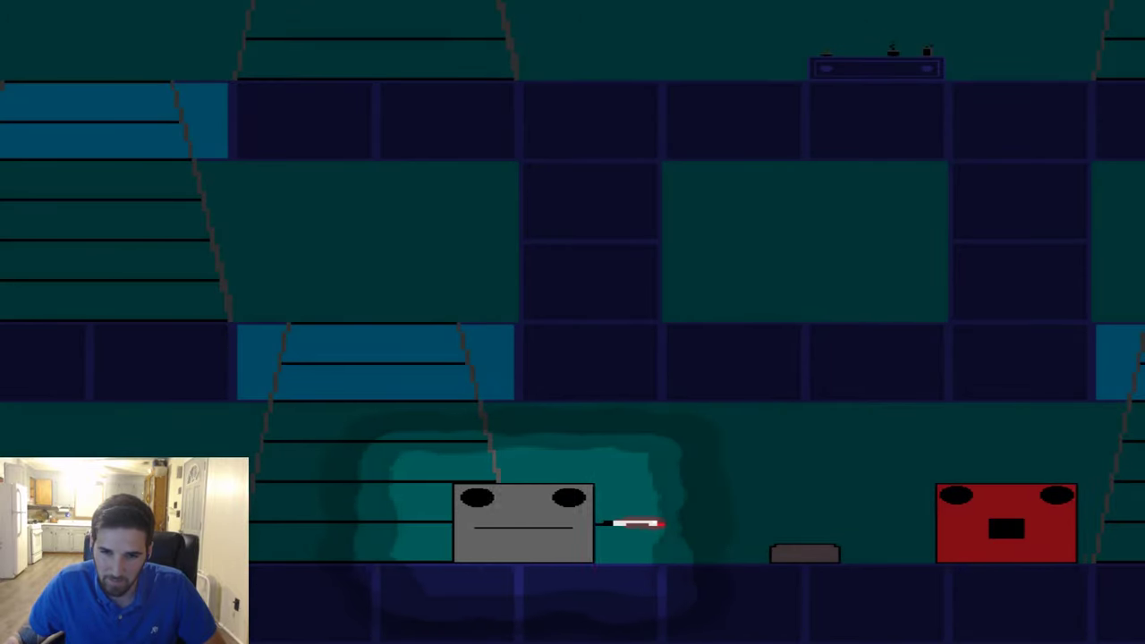
key("Right")
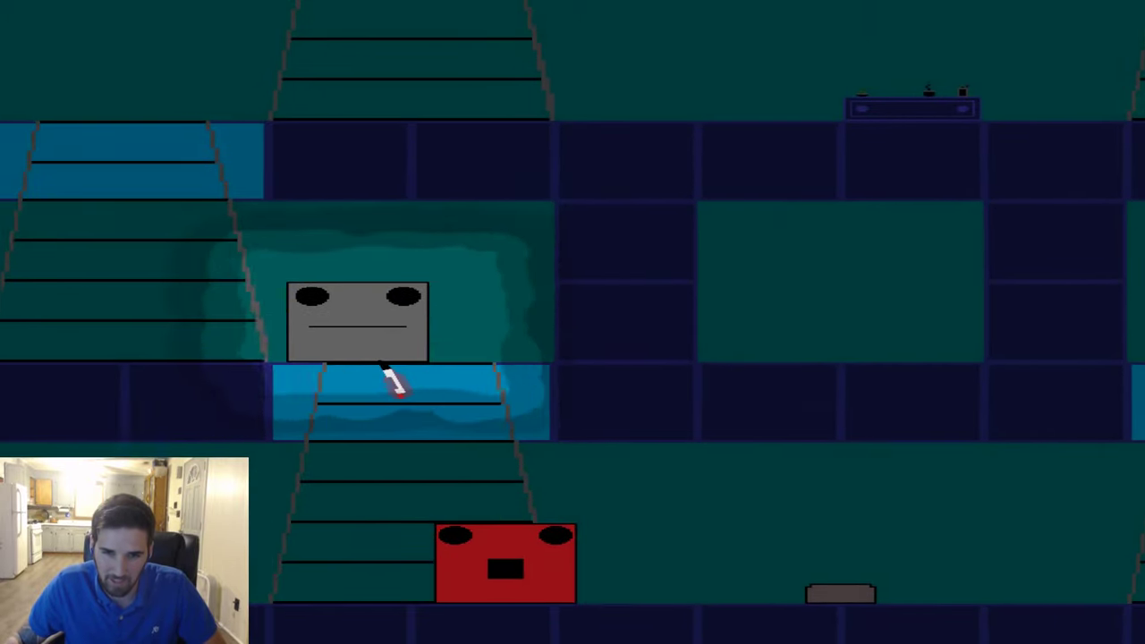
key("Up")
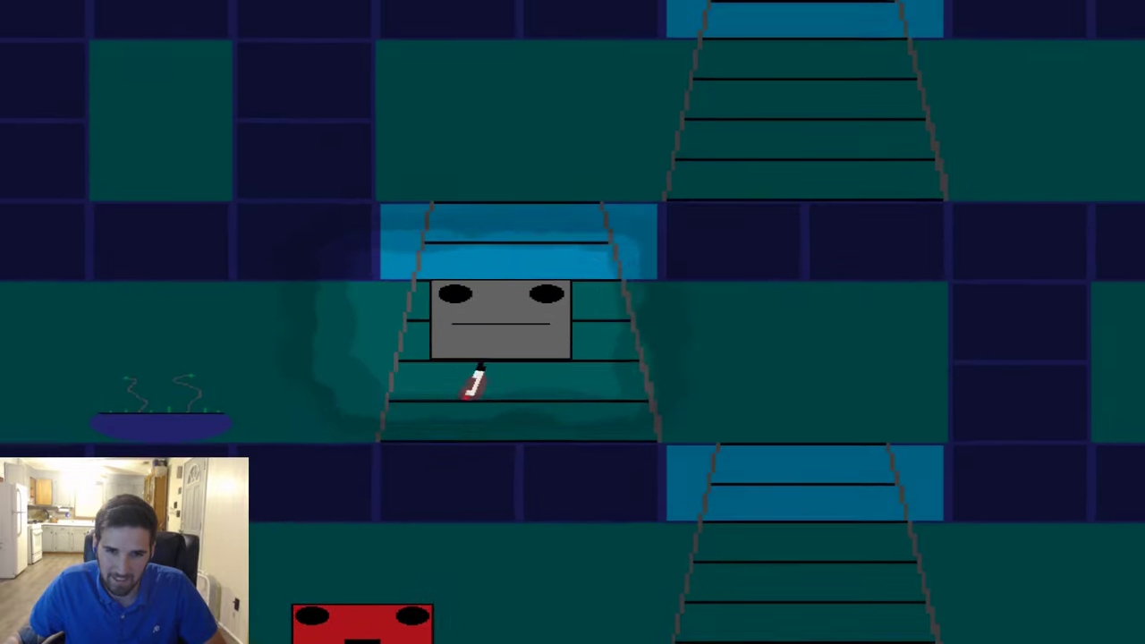
key("Down")
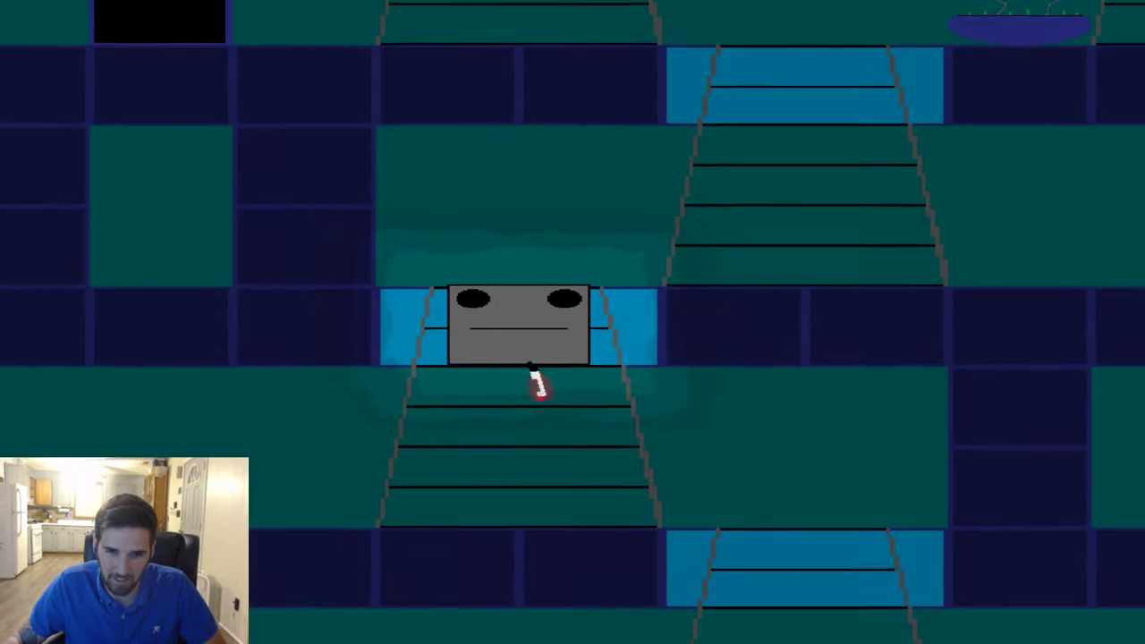
key("Left")
key("Left")
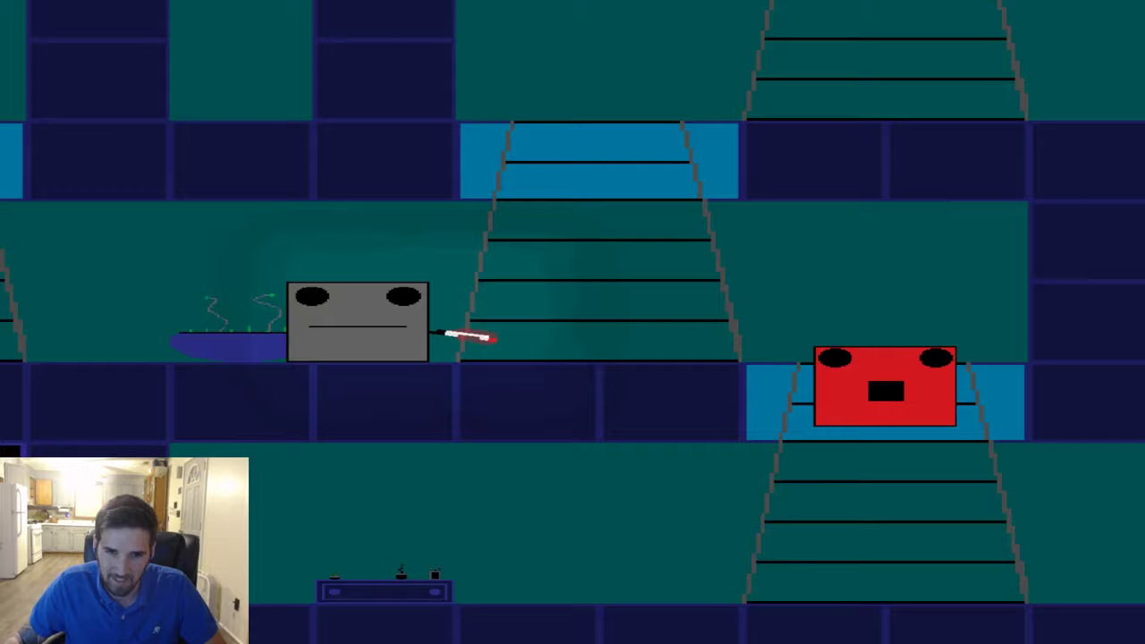
key("Up")
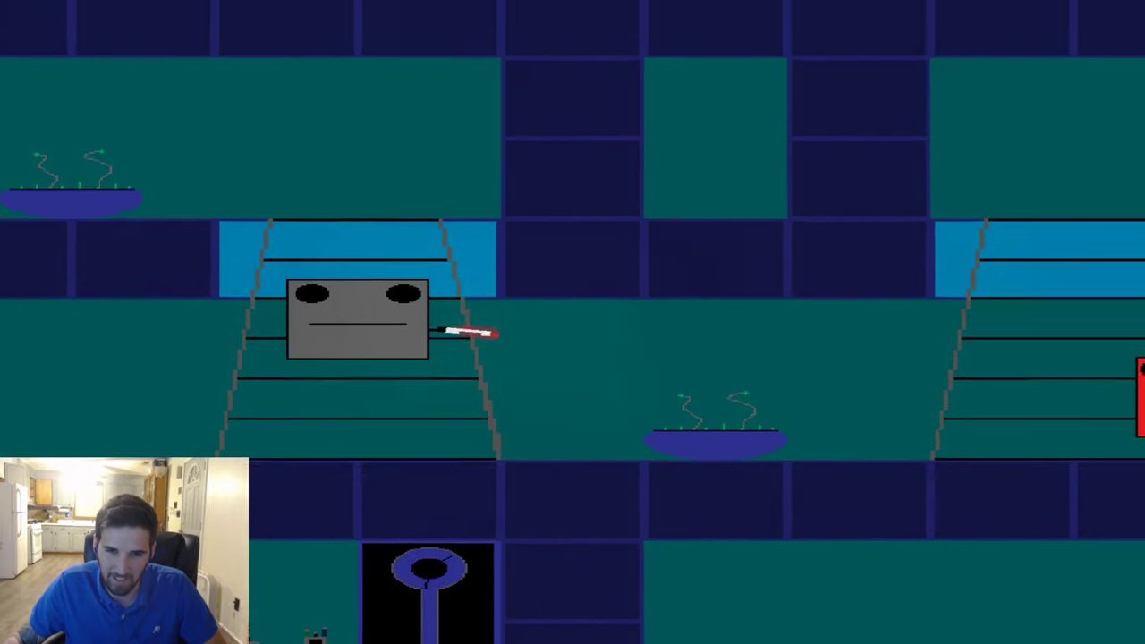
key("Left")
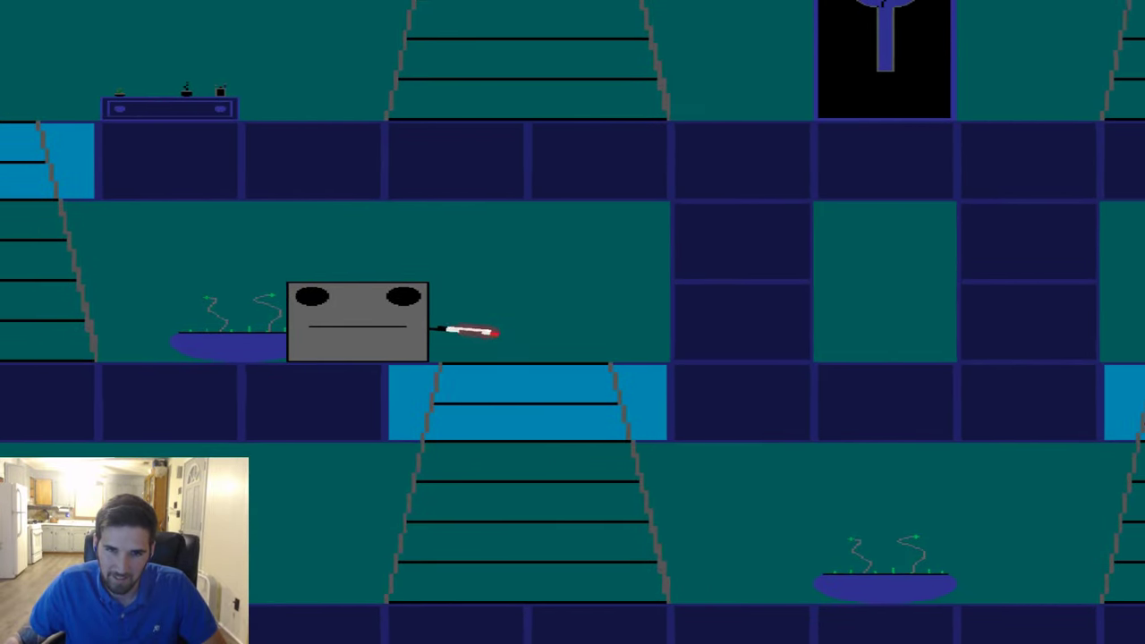
key("Up")
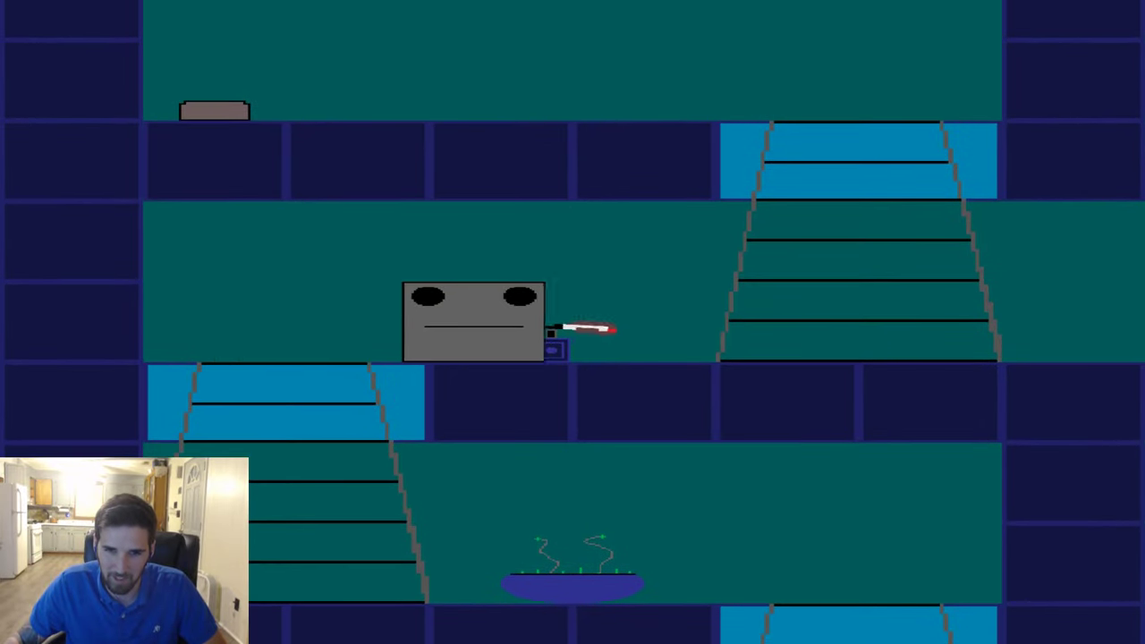
Walk right past the key panels, descend to the lower floor, and walk left into the red monster.
key("Right")
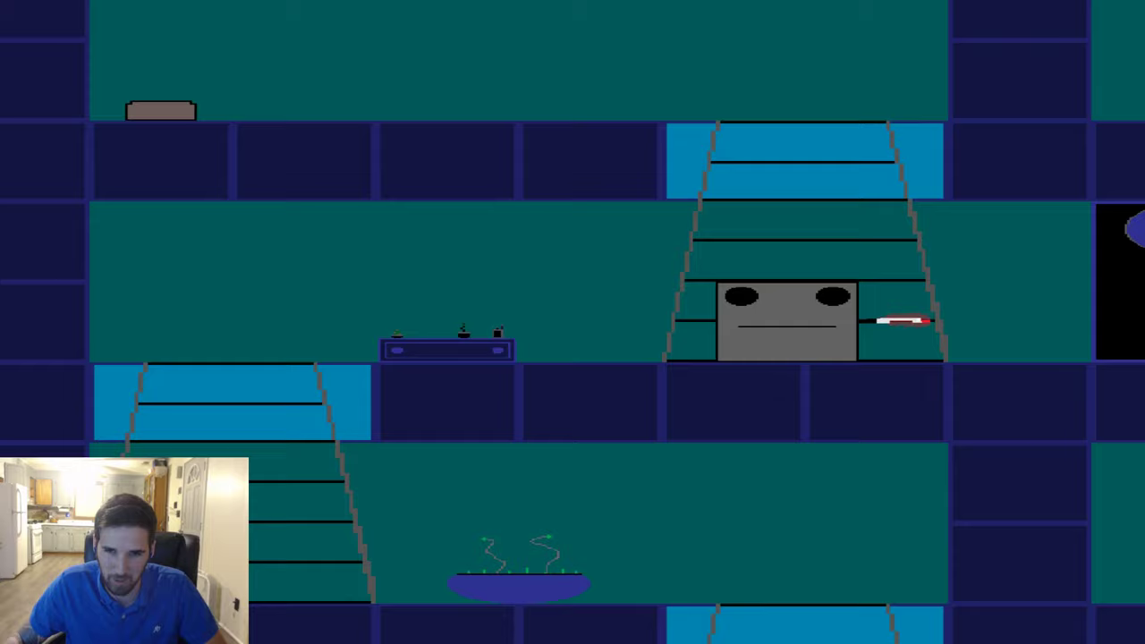
key("Right")
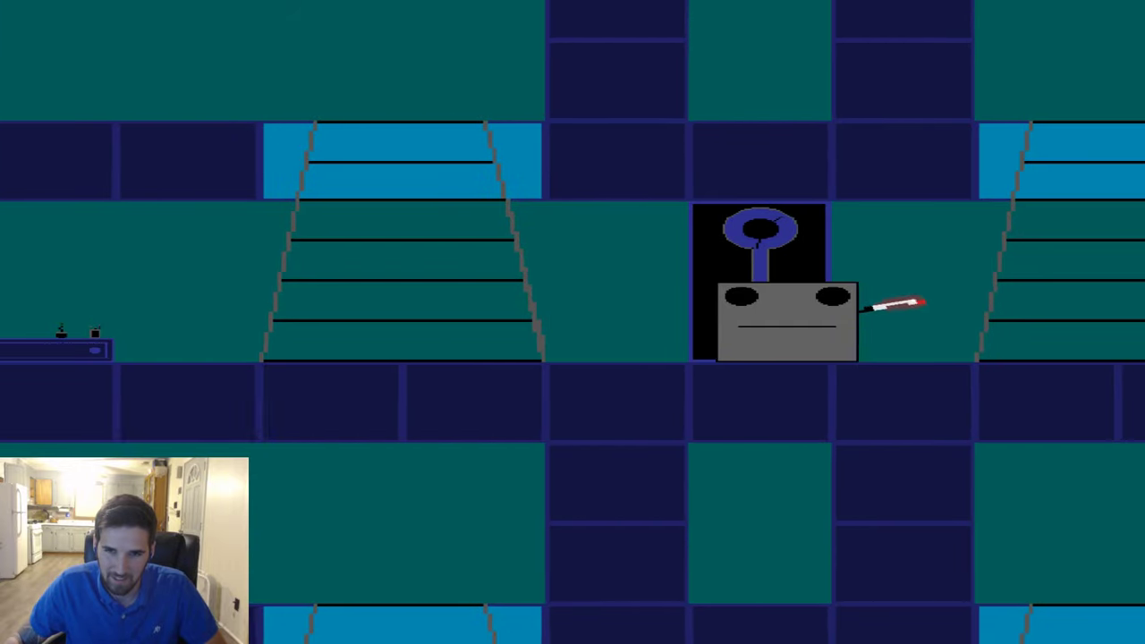
key("Up")
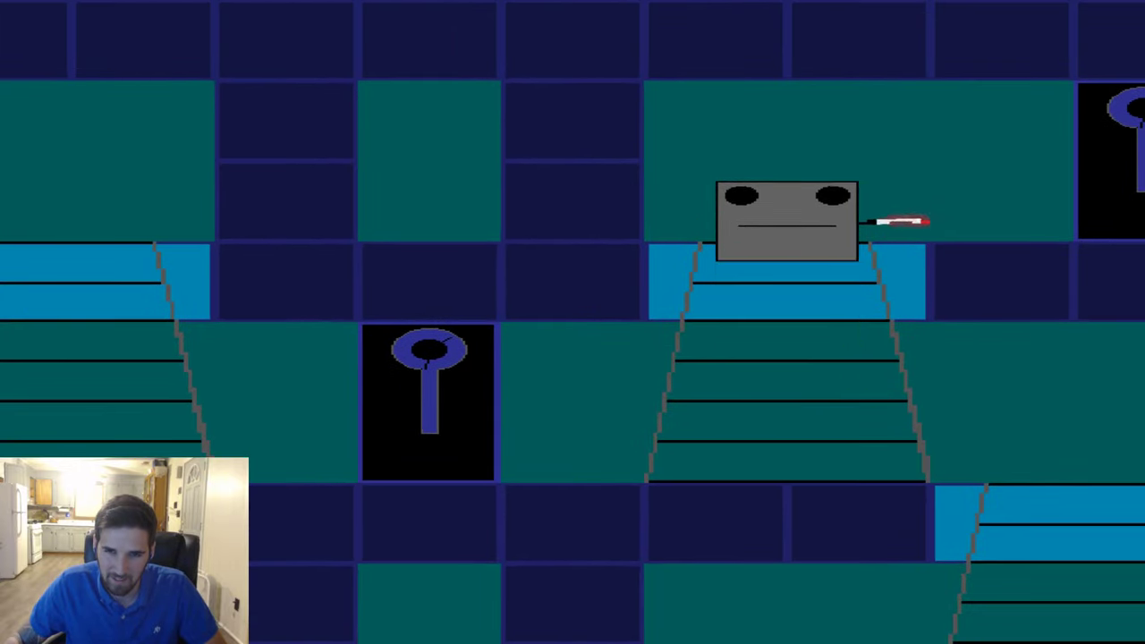
key("Right")
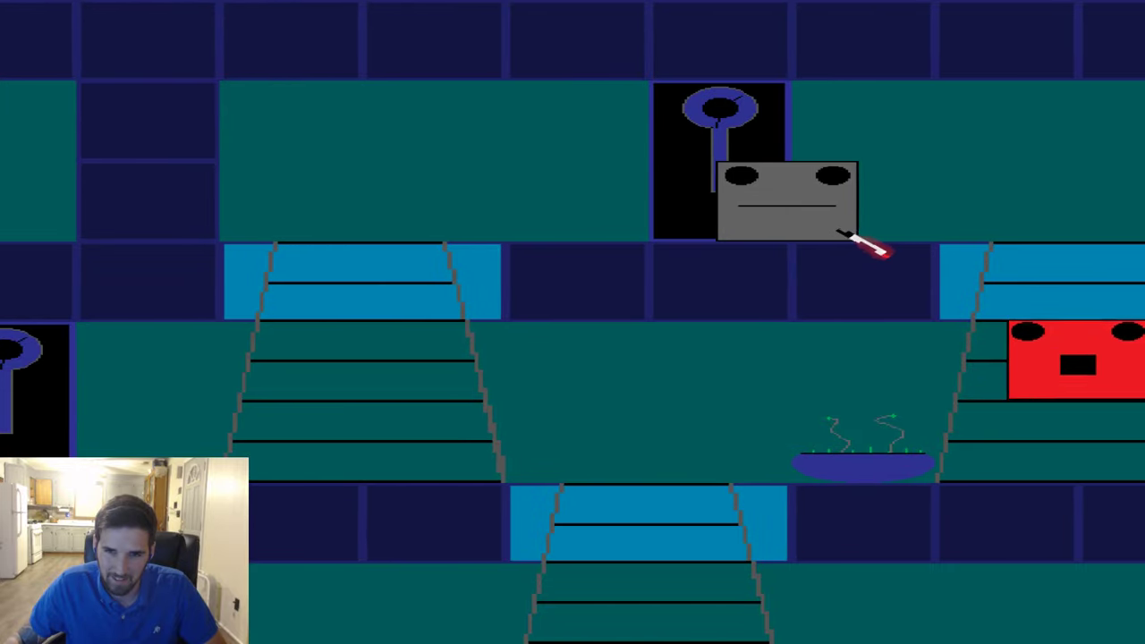
key("Right")
key("Down")
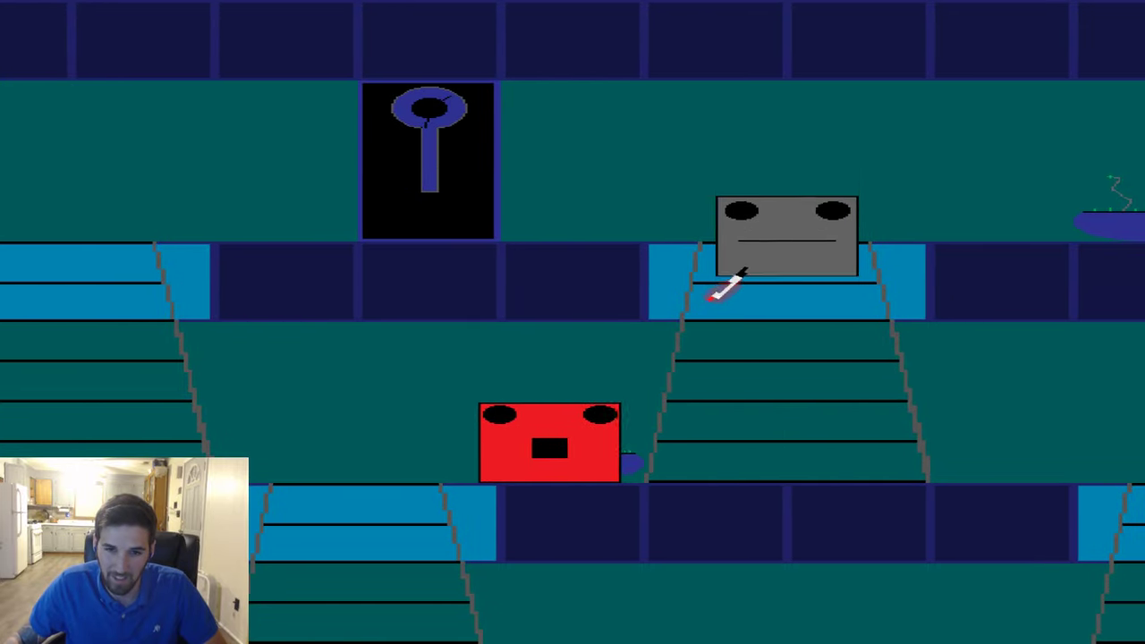
key("Down")
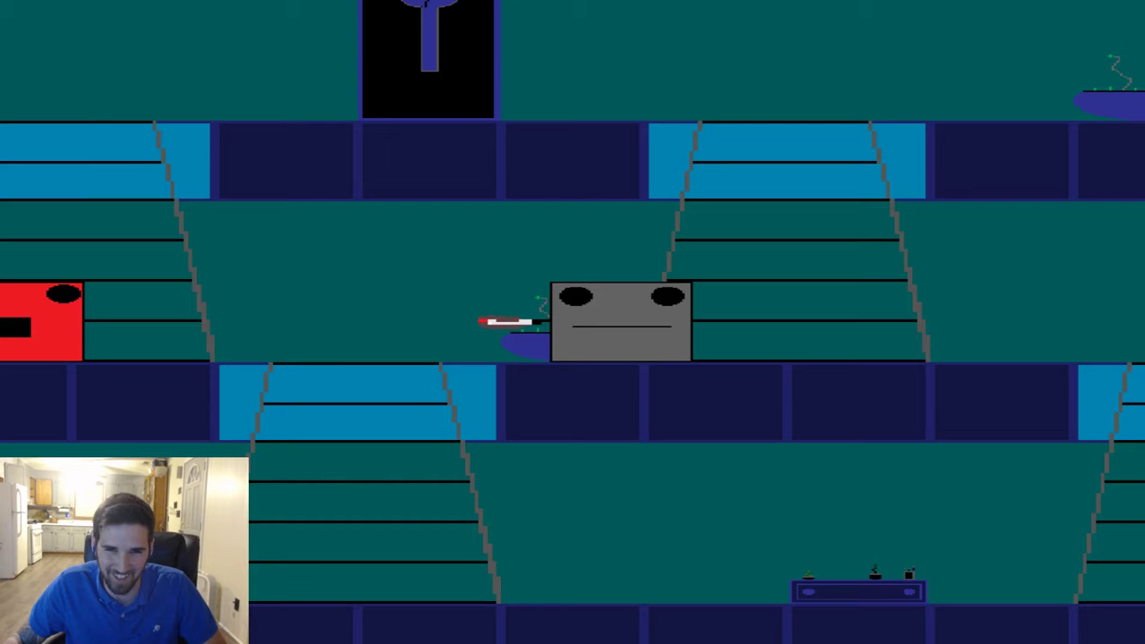
key("Left")
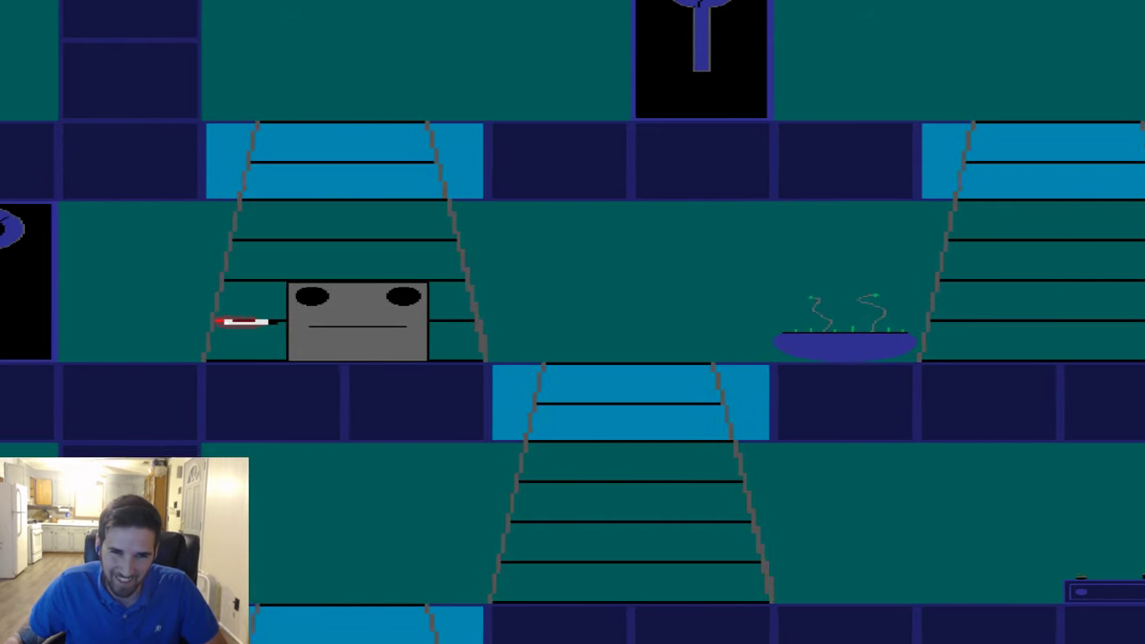
key("Left")
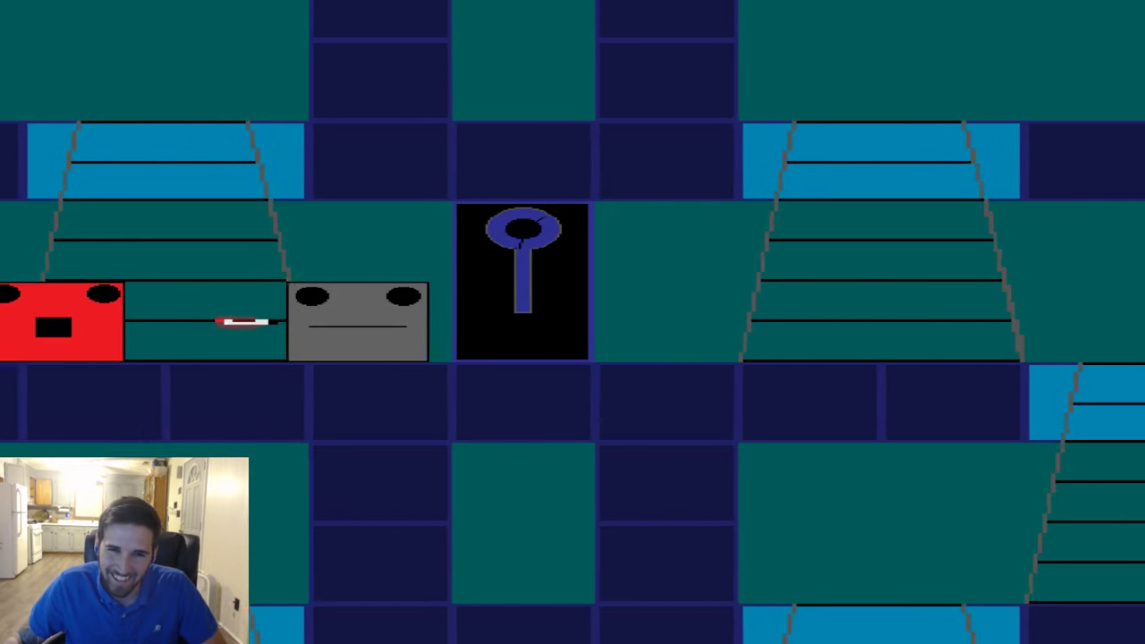